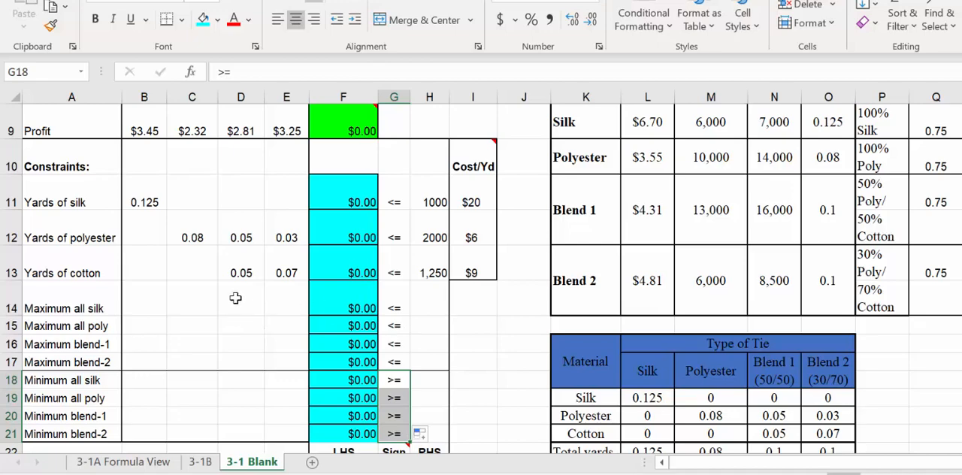
Step: Enter a coefficient of 1 for All silk in the Maximum all silk constraint, cell B14
{"action": "scroll", "coordinate": [432, 315], "scroll_direction": "up", "scroll_amount": 1}
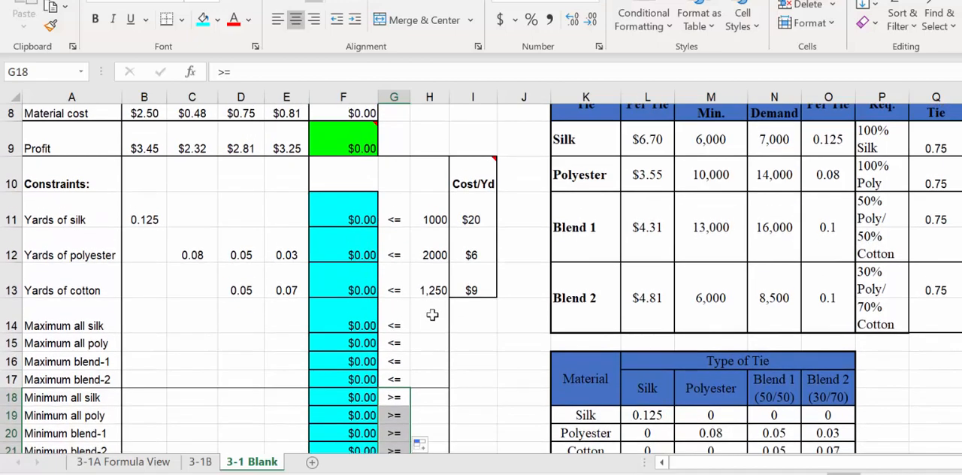
{"action": "scroll", "coordinate": [432, 315], "scroll_direction": "up", "scroll_amount": 2}
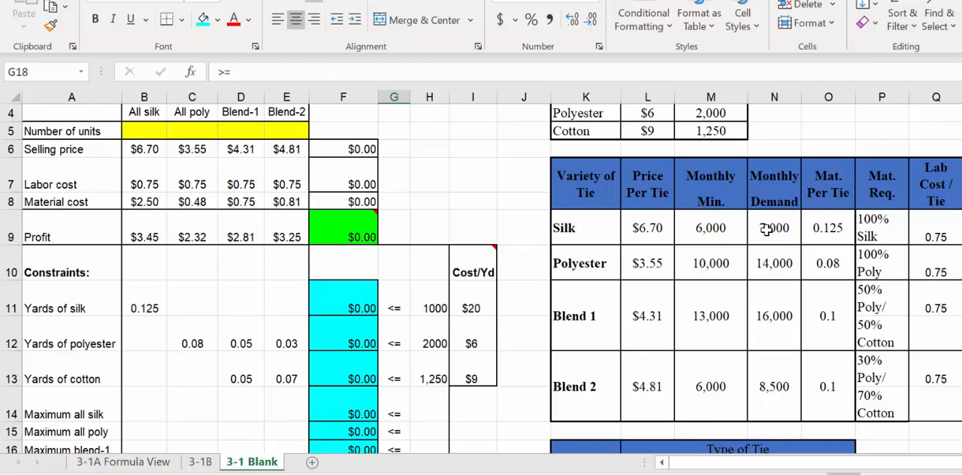
{"action": "scroll", "coordinate": [766, 230], "scroll_direction": "down", "scroll_amount": 3}
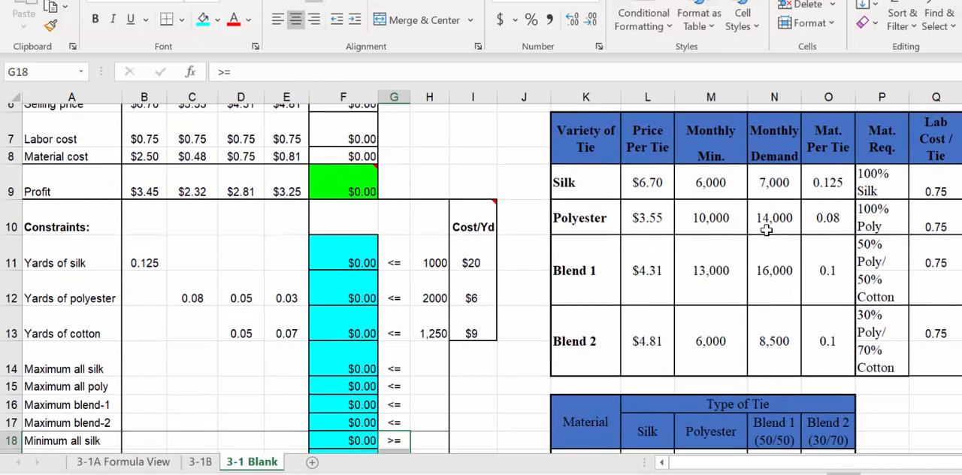
{"action": "scroll", "coordinate": [766, 230], "scroll_direction": "up", "scroll_amount": 1}
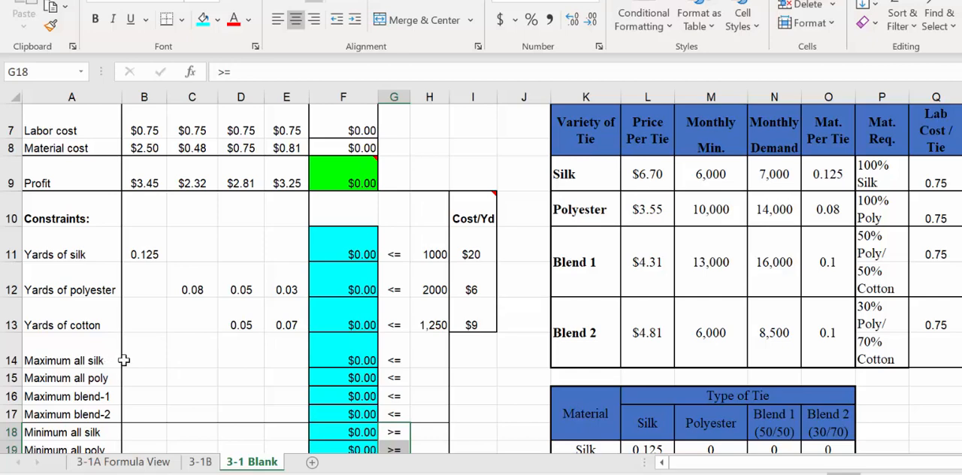
{"action": "left_click", "coordinate": [149, 356]}
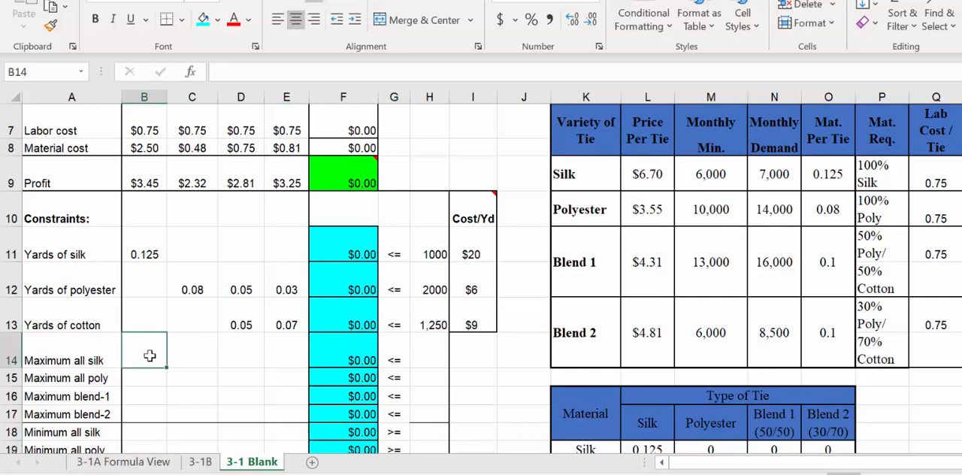
{"action": "type", "text": "1"}
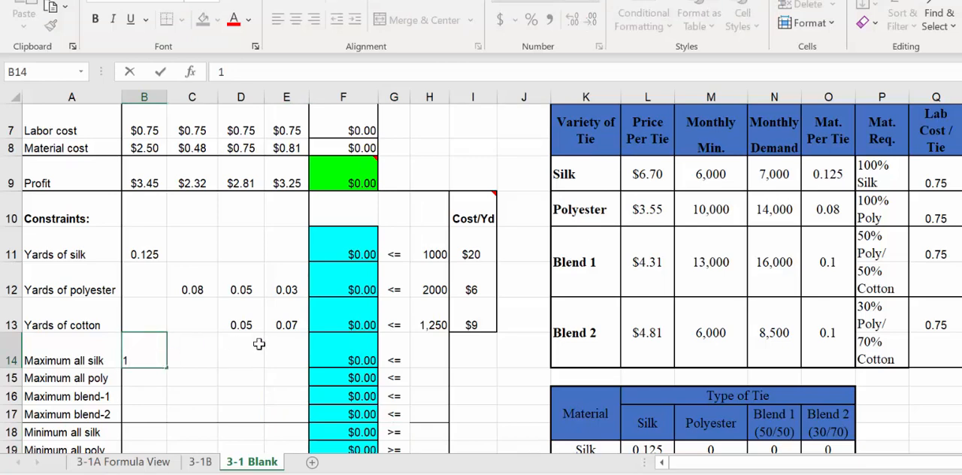
{"action": "key", "text": "Return"}
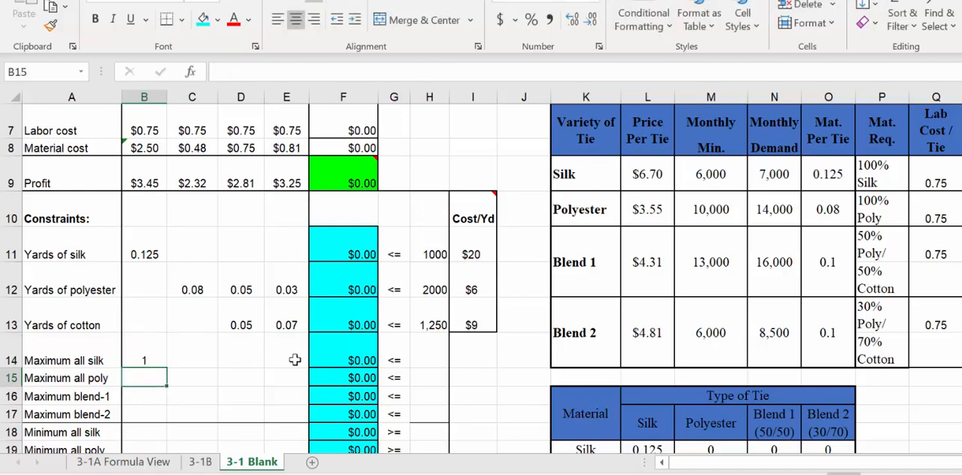
Step: Examine the SUMPRODUCT formula in F14 and the coefficient and Number of units ranges it multiplies
{"action": "left_click", "coordinate": [340, 352]}
{"action": "double_click", "coordinate": [344, 355]}
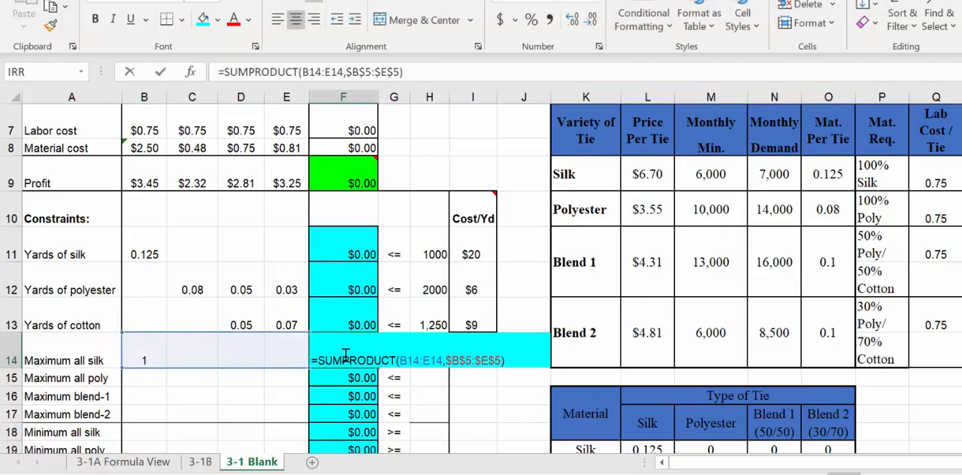
{"action": "left_click", "coordinate": [162, 362]}
{"action": "scroll", "coordinate": [154, 301], "scroll_direction": "up", "scroll_amount": 2}
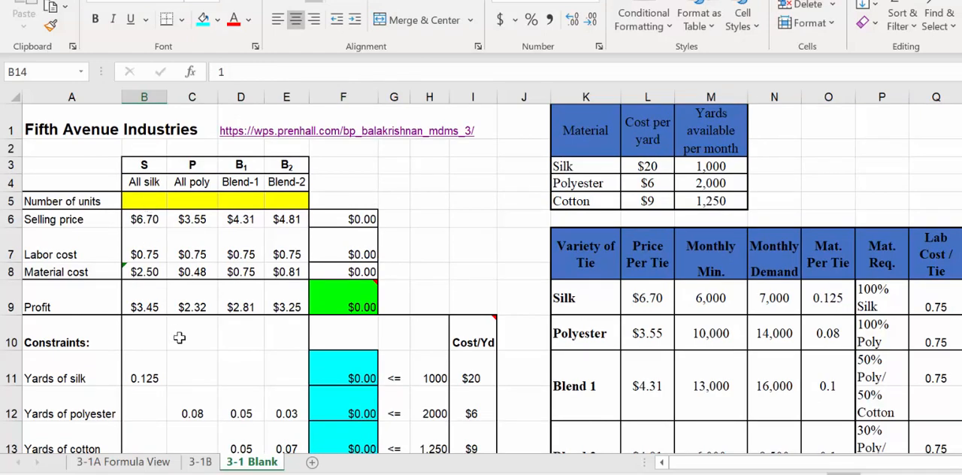
{"action": "scroll", "coordinate": [179, 337], "scroll_direction": "down", "scroll_amount": 2}
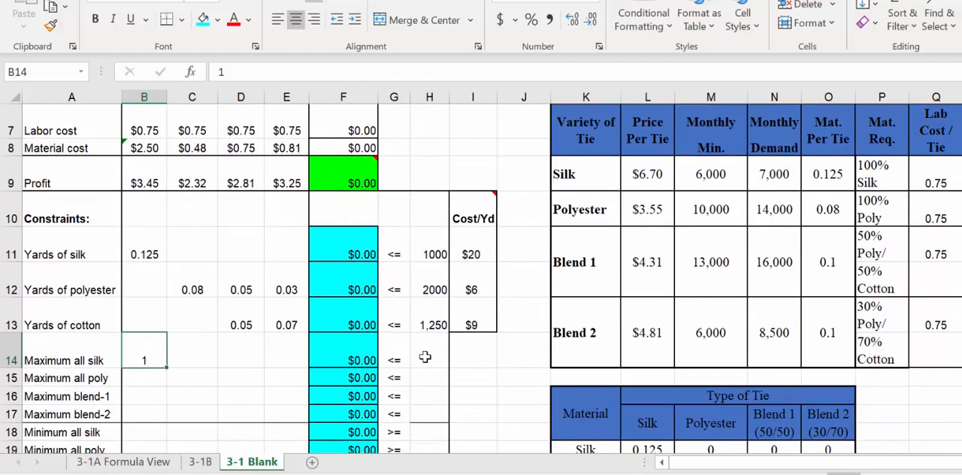
Step: Set the right-hand side of the Maximum all silk constraint in H14 to 7,000
{"action": "left_click", "coordinate": [425, 356]}
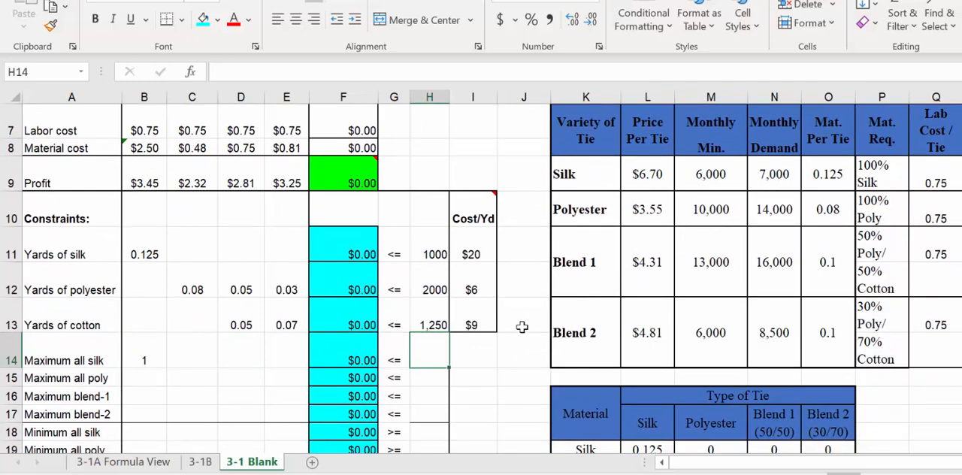
{"action": "type", "text": "7,"}
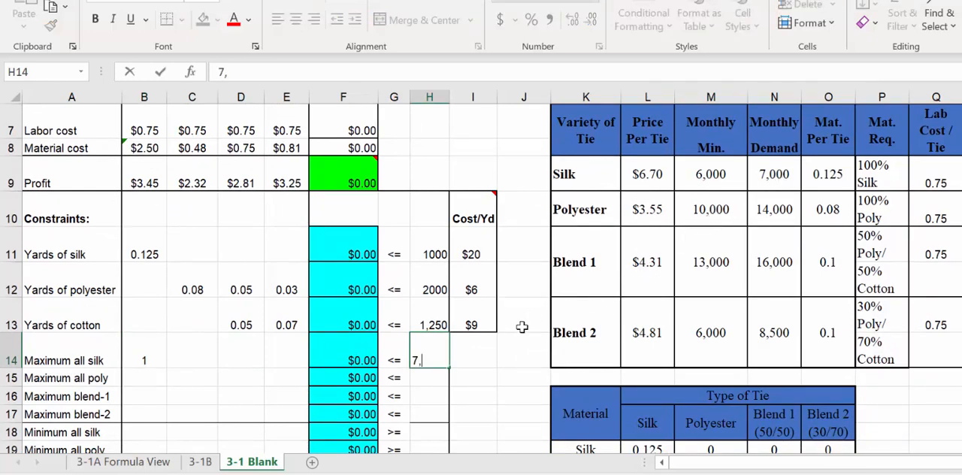
{"action": "type", "text": "000"}
{"action": "key", "text": "Return"}
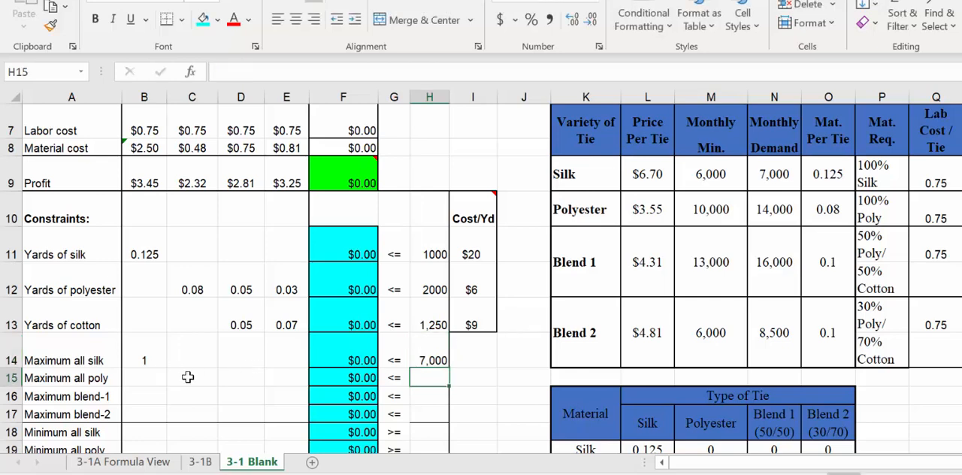
Step: Fill in the Maximum all poly constraint with coefficient 1 in C15 and right-hand side 14,000 in H15
{"action": "left_click", "coordinate": [188, 377]}
{"action": "type", "text": "1"}
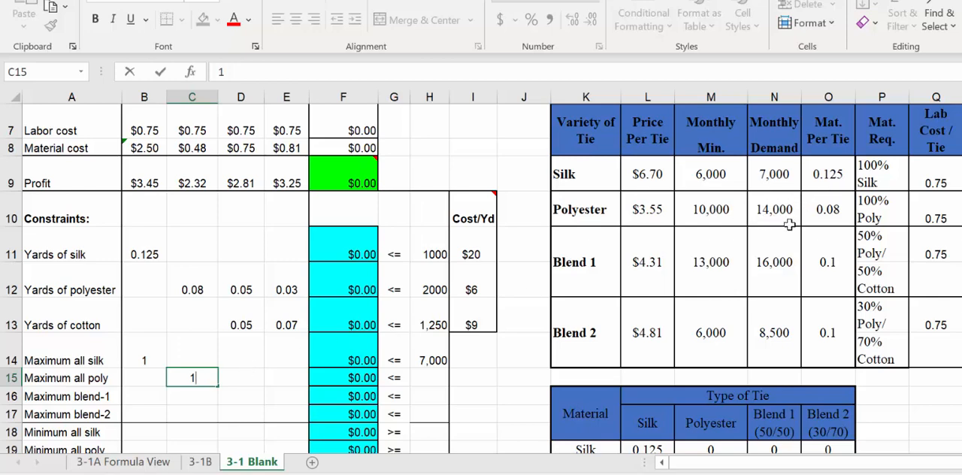
{"action": "left_click", "coordinate": [422, 377]}
{"action": "type", "text": "14,"}
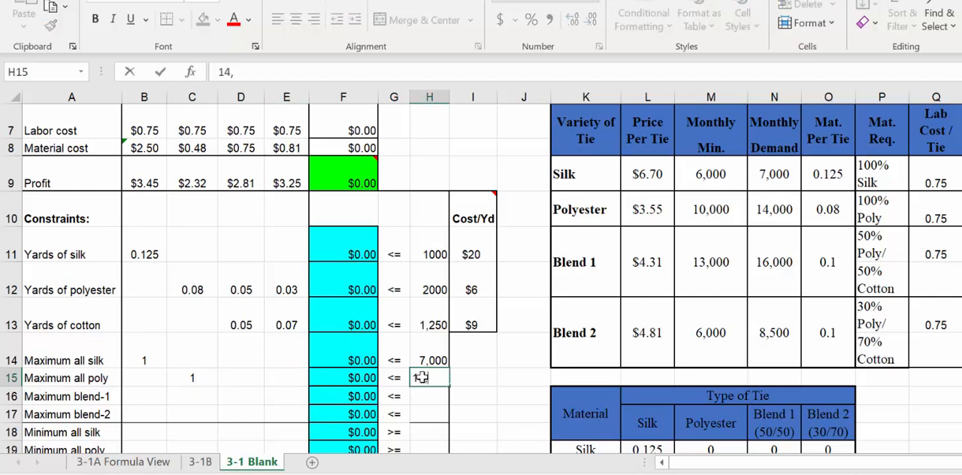
{"action": "type", "text": "000"}
{"action": "key", "text": "Return"}
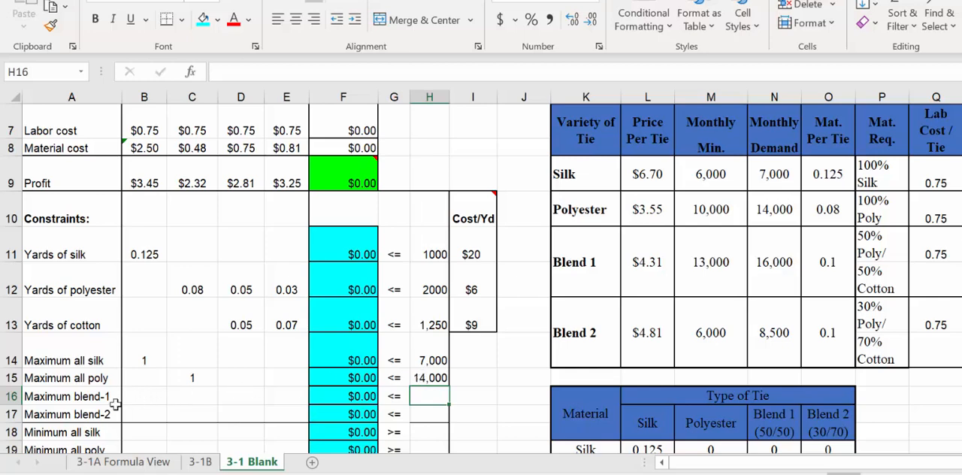
Step: Fill in the Maximum blend-1 constraint with coefficient 1 in D16 and right-hand side 16,000 in H16
{"action": "left_click", "coordinate": [241, 398]}
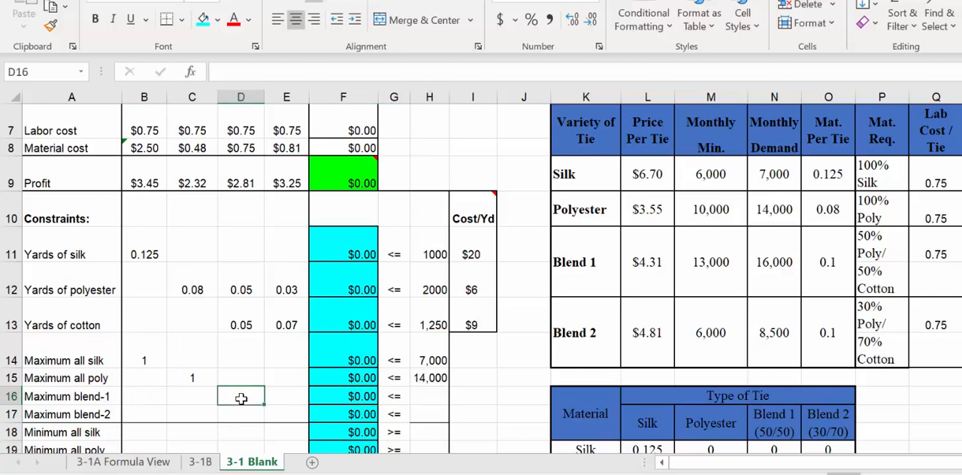
{"action": "type", "text": "1"}
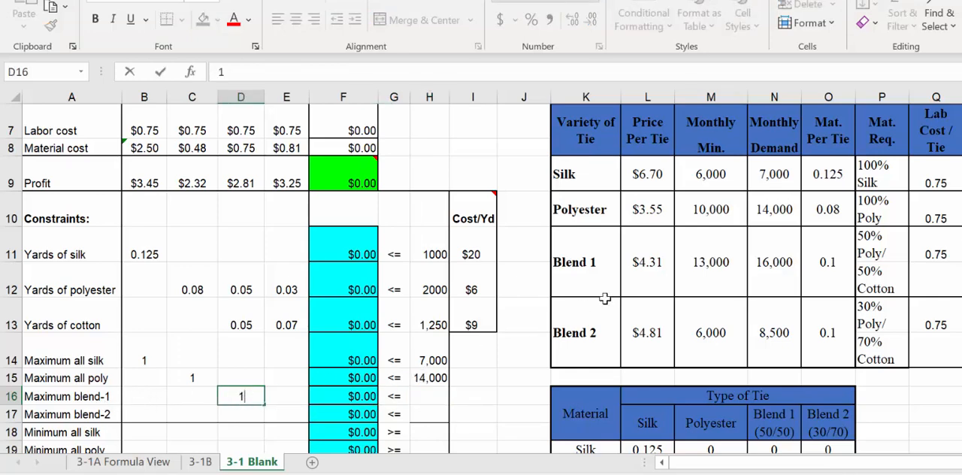
{"action": "left_click", "coordinate": [424, 394]}
{"action": "type", "text": "16"}
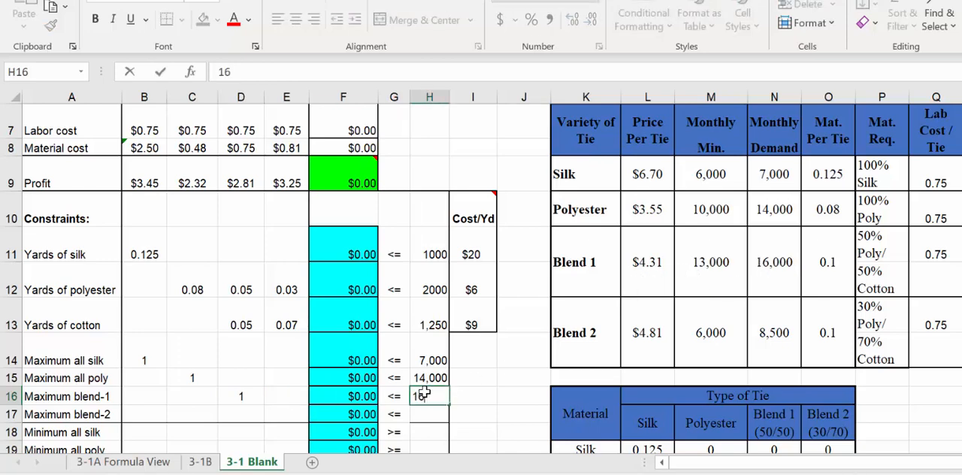
{"action": "type", "text": ",00"}
{"action": "key", "text": "Return"}
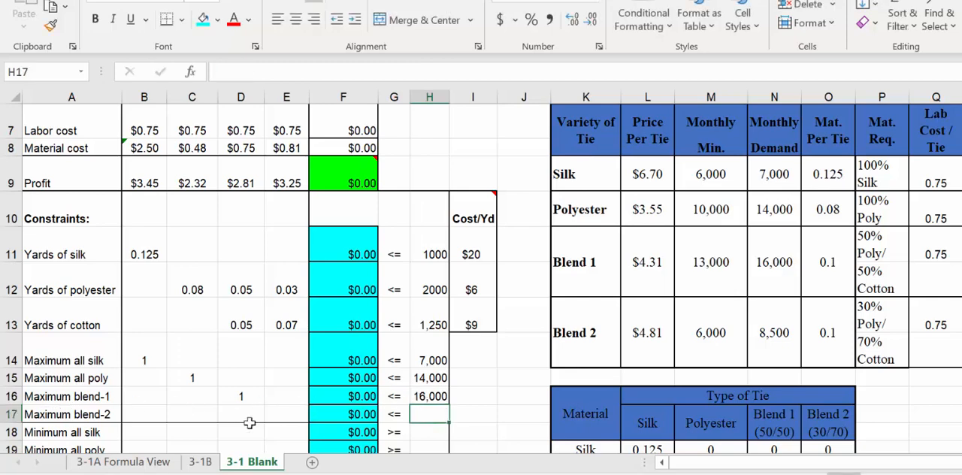
Step: Fill in the Maximum blend-2 constraint with coefficient 1 in E17 and right-hand side 8,500 in H17
{"action": "left_click", "coordinate": [290, 415]}
{"action": "type", "text": "1"}
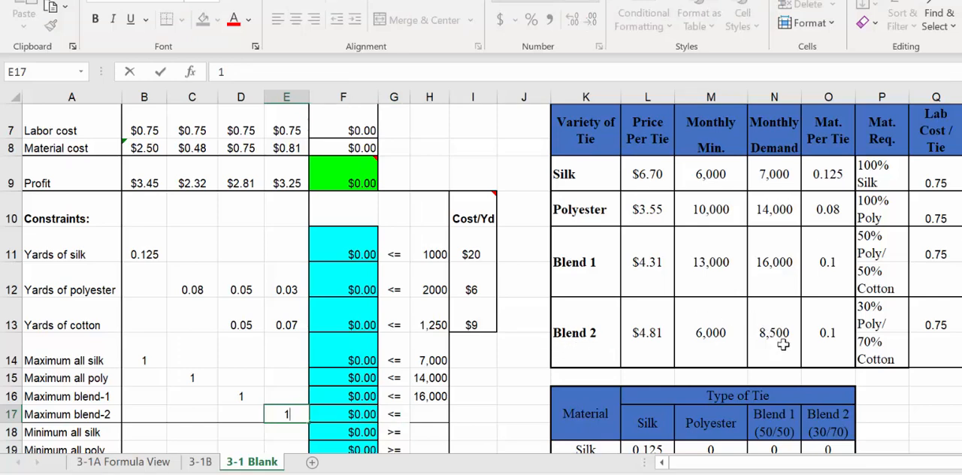
{"action": "double_click", "coordinate": [423, 414]}
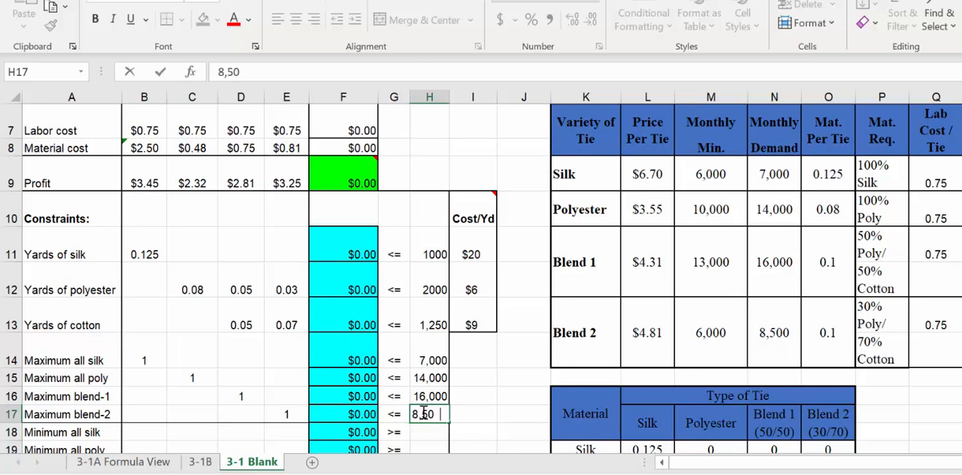
{"action": "key", "text": "Return"}
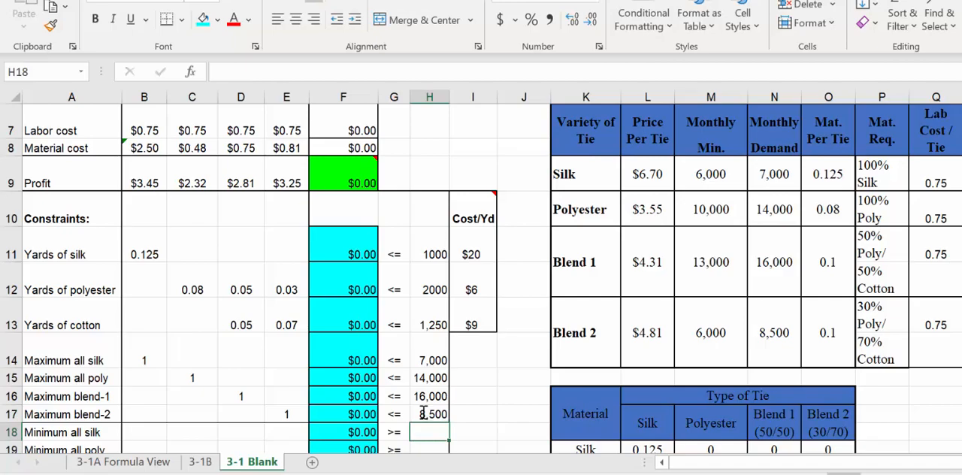
Step: Enter a coefficient of 1 for All silk in the Minimum all silk constraint, cell B18
{"action": "scroll", "coordinate": [424, 414], "scroll_direction": "down", "scroll_amount": 1}
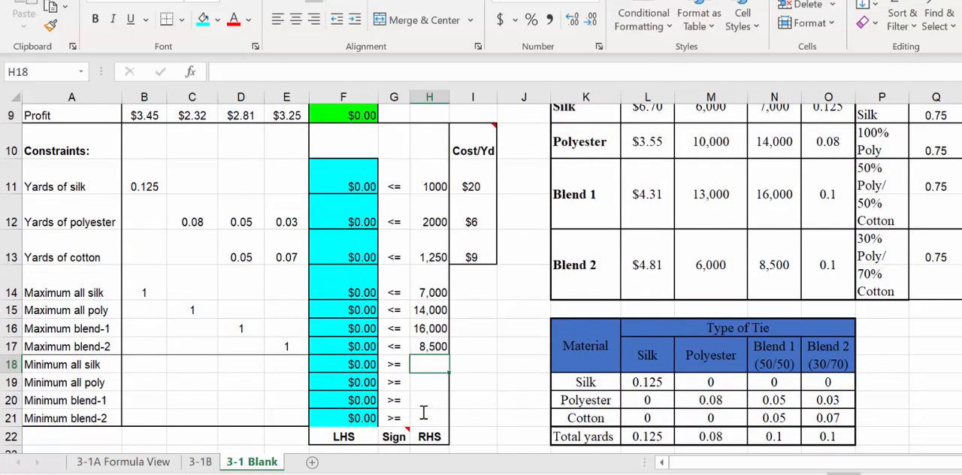
{"action": "scroll", "coordinate": [423, 413], "scroll_direction": "up", "scroll_amount": 1}
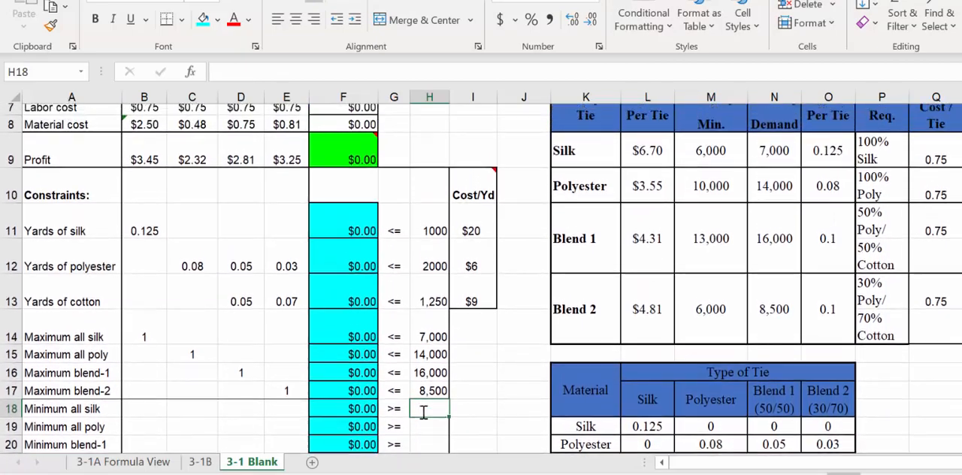
{"action": "left_click", "coordinate": [143, 396]}
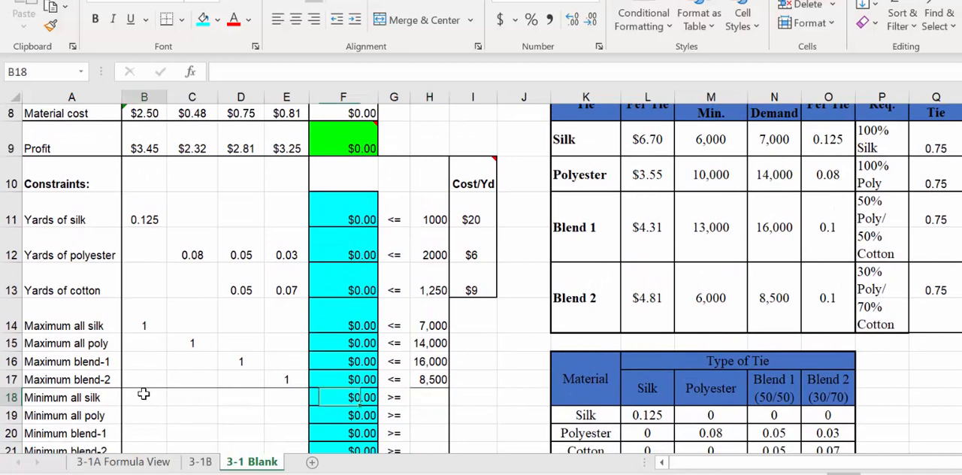
{"action": "type", "text": "1"}
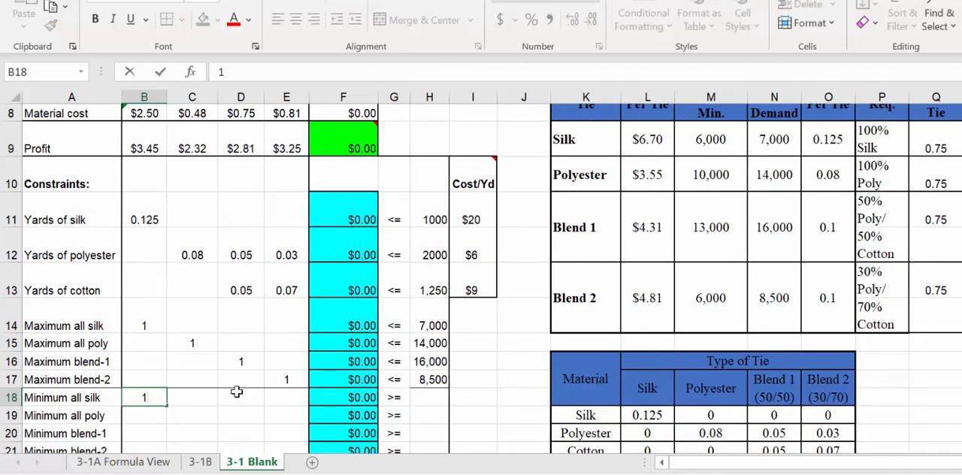
Step: Examine the SUMPRODUCT formula in F18 and the row 18 and row 5 ranges it references
{"action": "left_click", "coordinate": [361, 396]}
{"action": "double_click", "coordinate": [362, 396]}
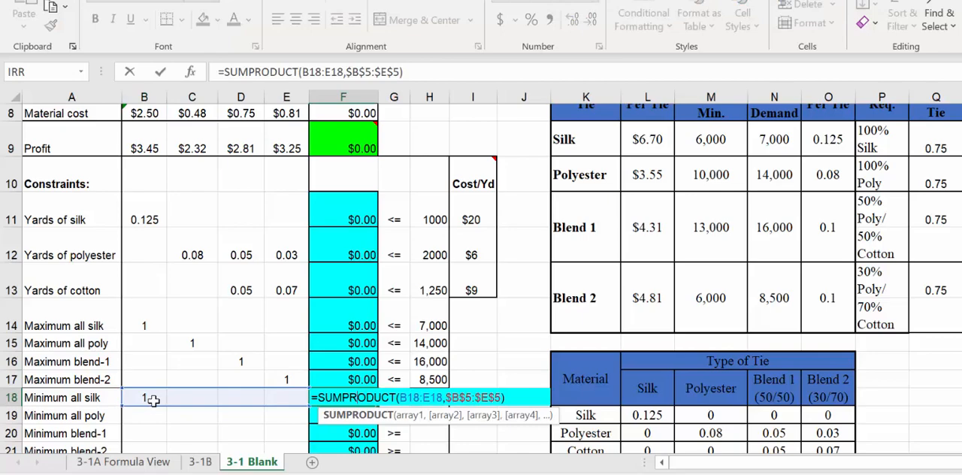
{"action": "scroll", "coordinate": [153, 399], "scroll_direction": "up", "scroll_amount": 2}
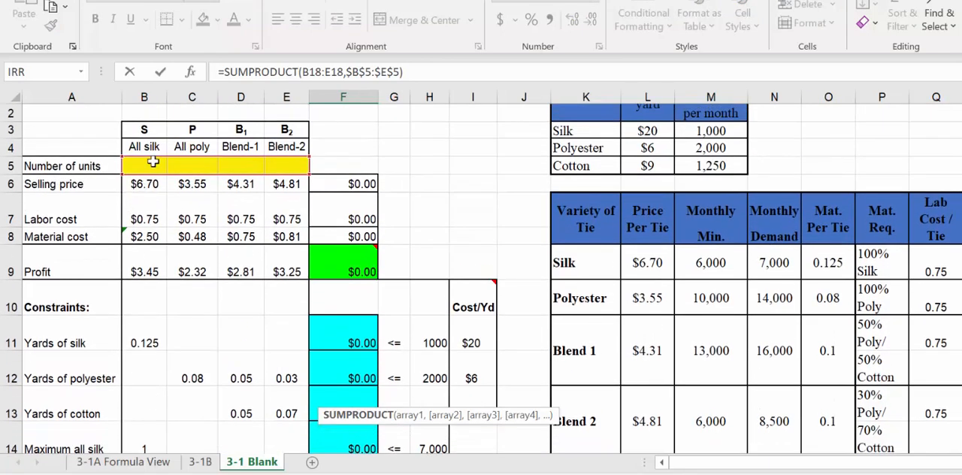
{"action": "scroll", "coordinate": [142, 287], "scroll_direction": "down", "scroll_amount": 2}
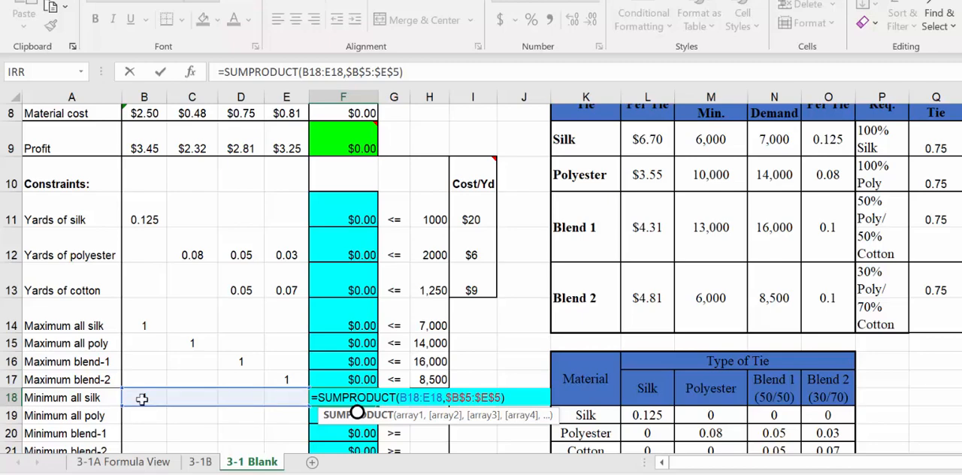
{"action": "key", "text": "ctrl+Return"}
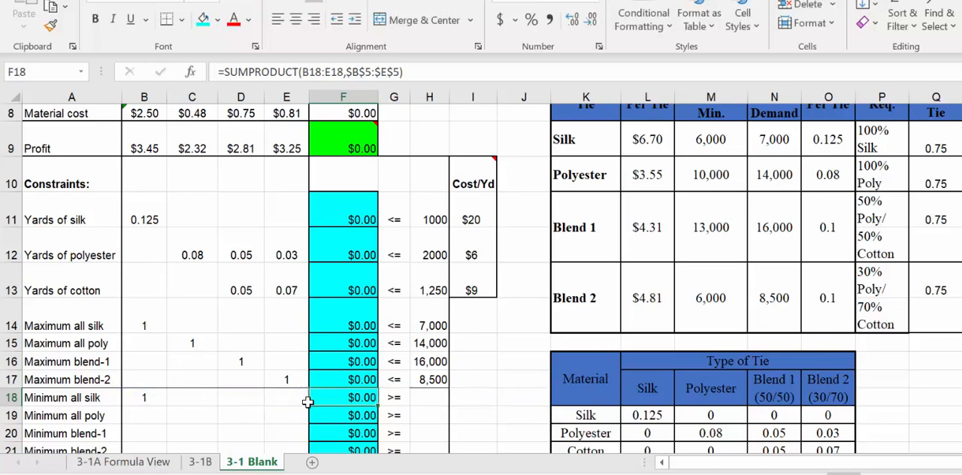
Step: Set the right-hand side of the Minimum all silk constraint in H18 to 6000
{"action": "left_click", "coordinate": [428, 398]}
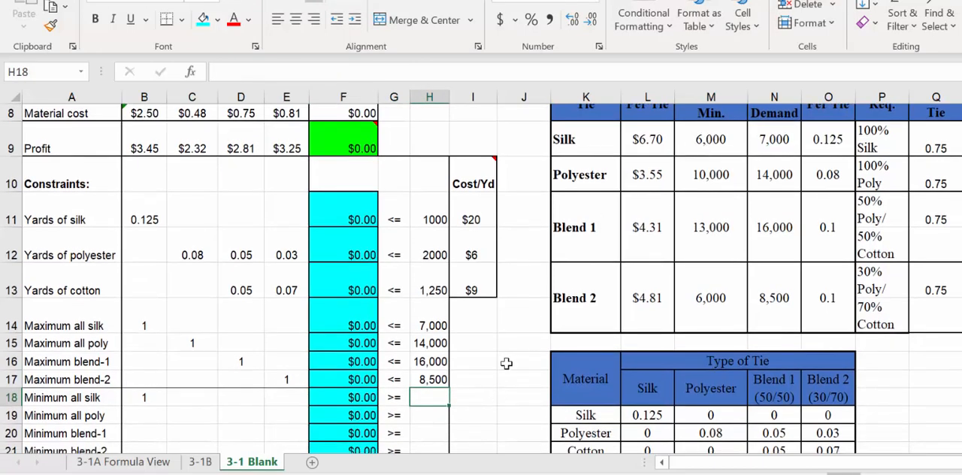
{"action": "type", "text": "600"}
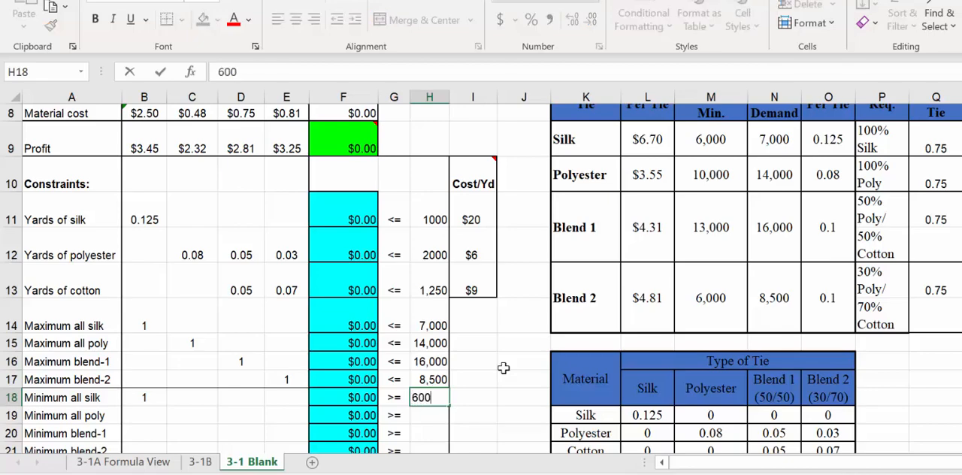
{"action": "type", "text": "0"}
{"action": "key", "text": "Return"}
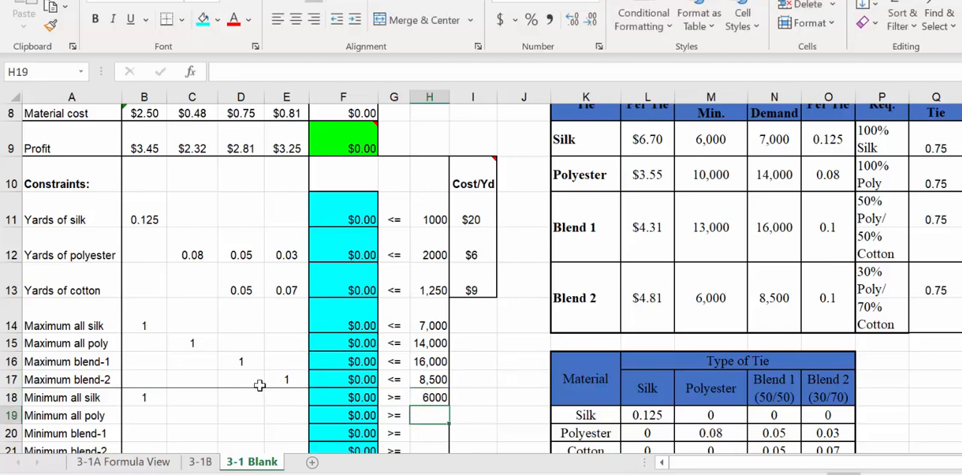
Step: Fill in the Minimum all poly constraint with coefficient 1 in C19 and right-hand side 10,000 in H19
{"action": "left_click", "coordinate": [208, 416]}
{"action": "type", "text": "1"}
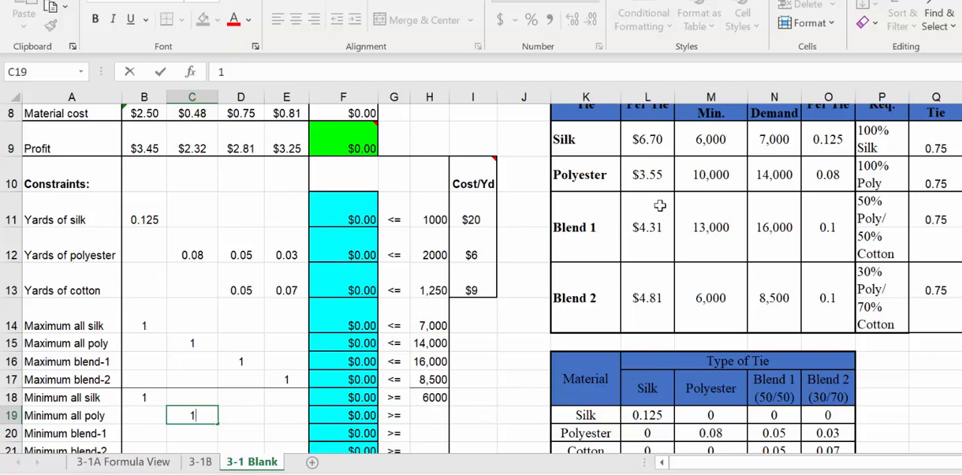
{"action": "left_click", "coordinate": [436, 415]}
{"action": "type", "text": "10,000"}
{"action": "key", "text": "Return"}
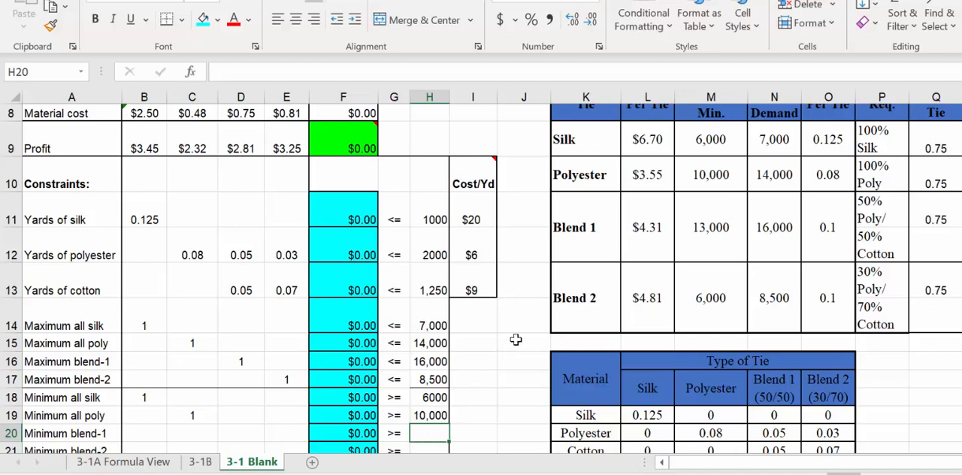
Step: Set the right-hand sides of Minimum blend-1 in H20 to 13,000 and Minimum blend-2 in H21 to 6000
{"action": "scroll", "coordinate": [703, 202], "scroll_direction": "up", "scroll_amount": 1}
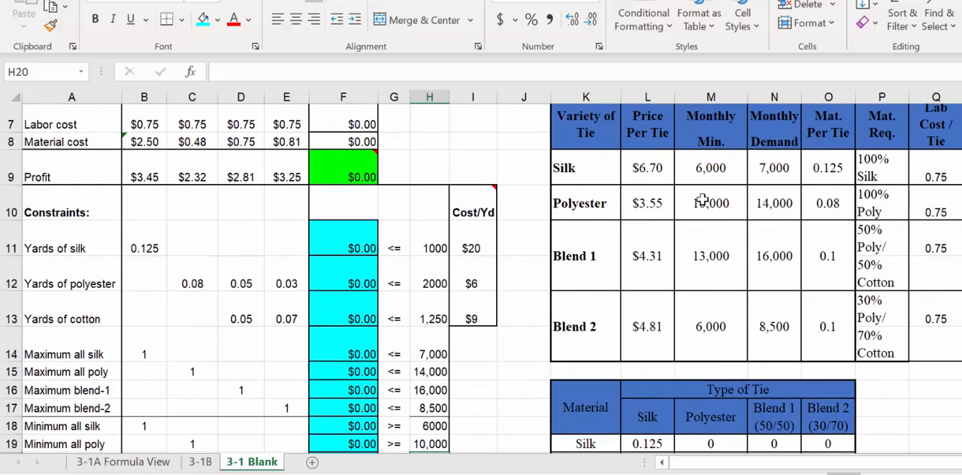
{"action": "left_click", "coordinate": [706, 252]}
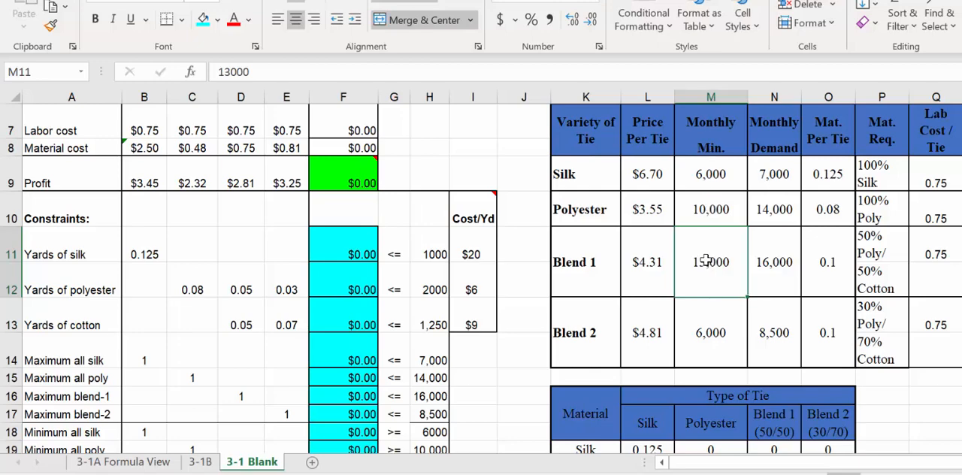
{"action": "left_click", "coordinate": [706, 310]}
{"action": "scroll", "coordinate": [702, 327], "scroll_direction": "down", "scroll_amount": 1}
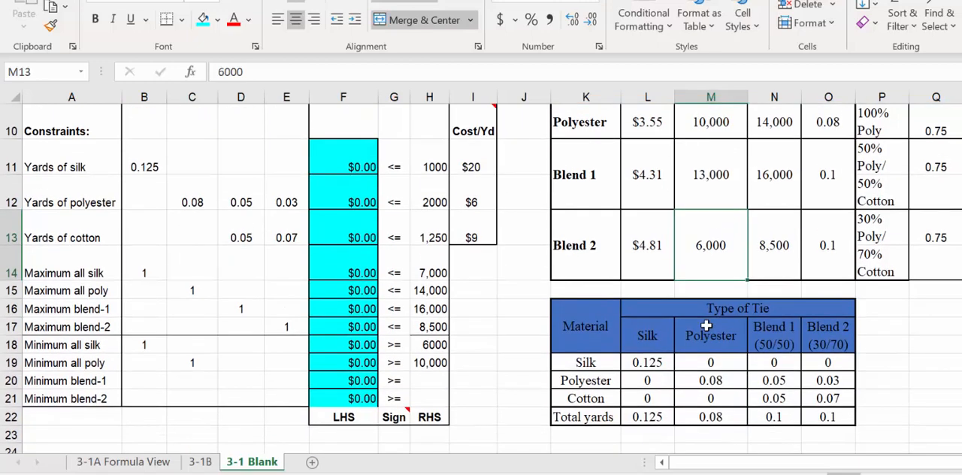
{"action": "left_click", "coordinate": [431, 387]}
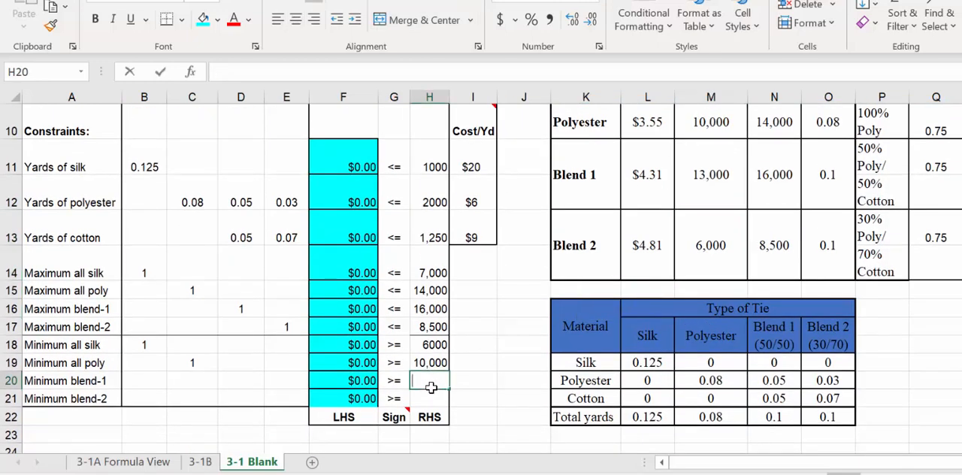
{"action": "type", "text": "13"}
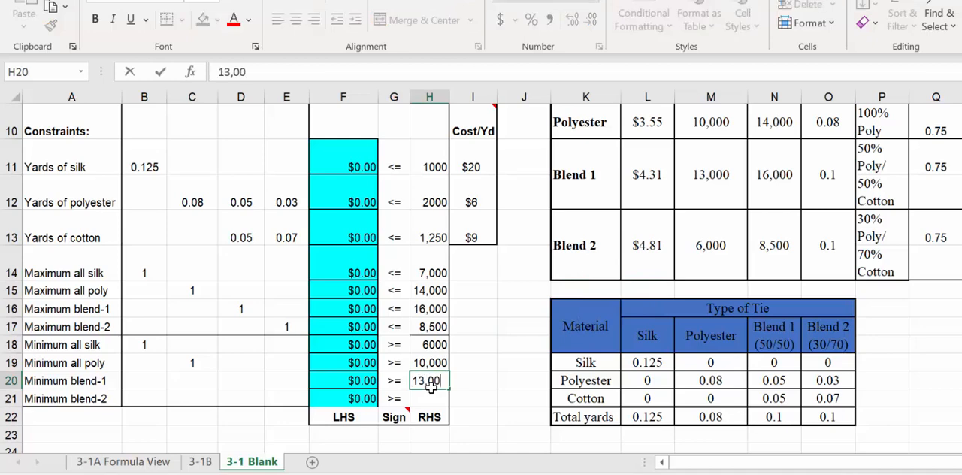
{"action": "key", "text": "Return"}
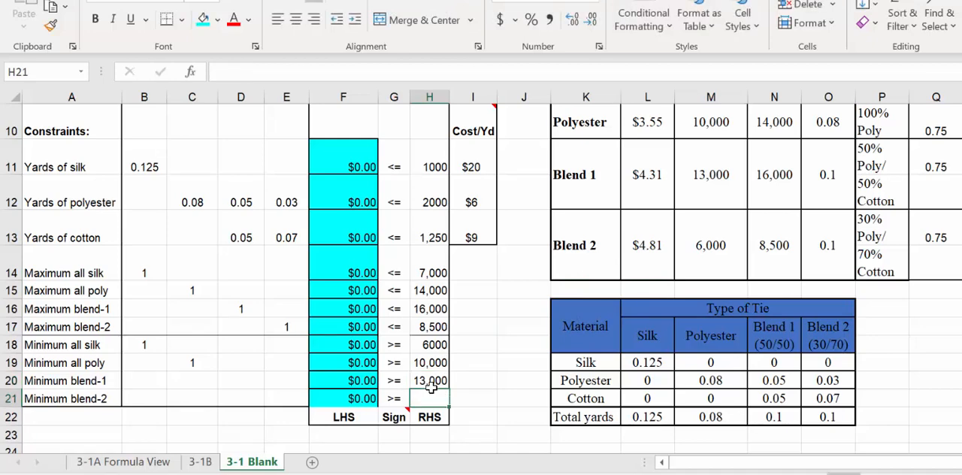
{"action": "type", "text": "6"}
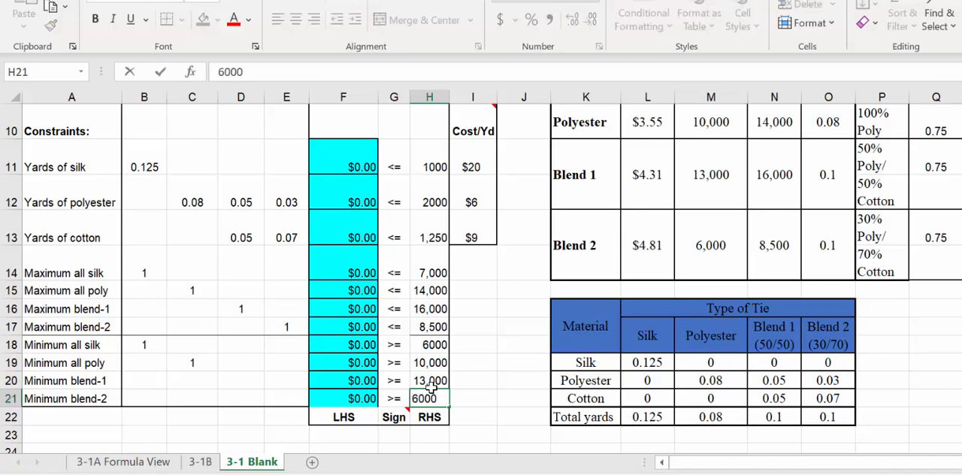
{"action": "type", "text": "000"}
{"action": "key", "text": "Return"}
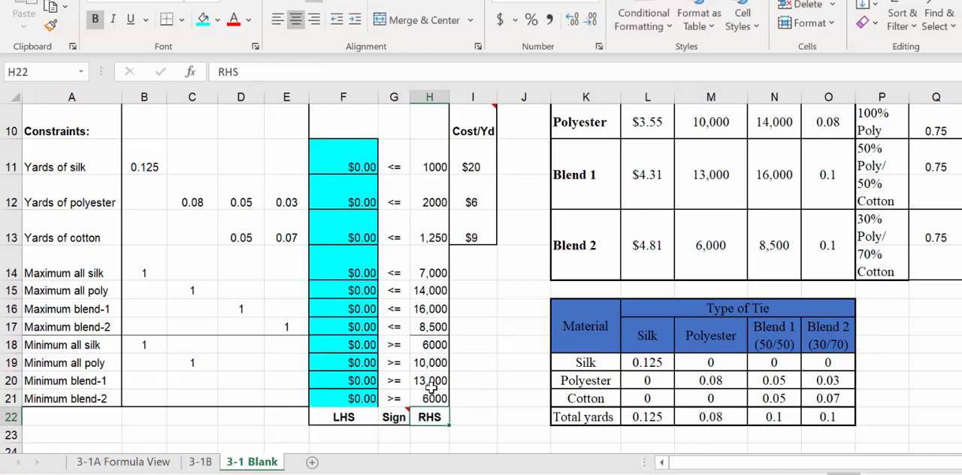
Step: Enter a coefficient of 1 for Minimum blend-1 in D20 and for Minimum blend-2 in E21
{"action": "left_click", "coordinate": [251, 380]}
{"action": "type", "text": "1"}
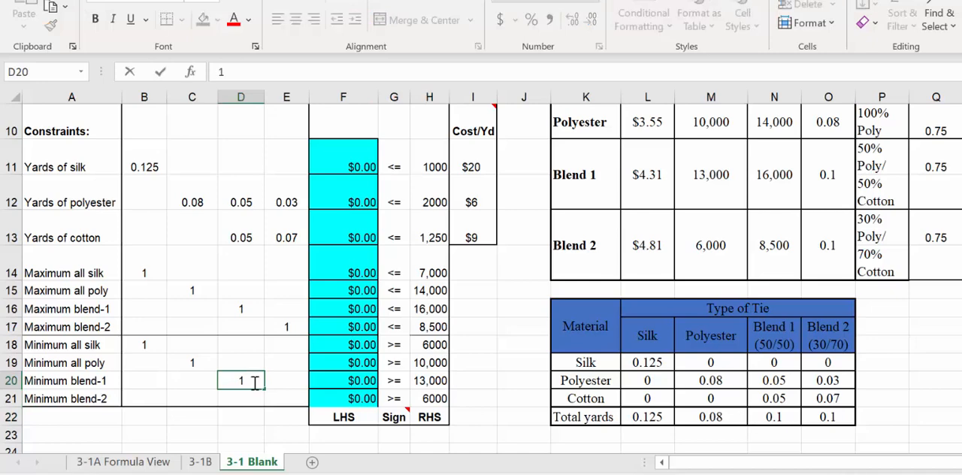
{"action": "left_click", "coordinate": [283, 400]}
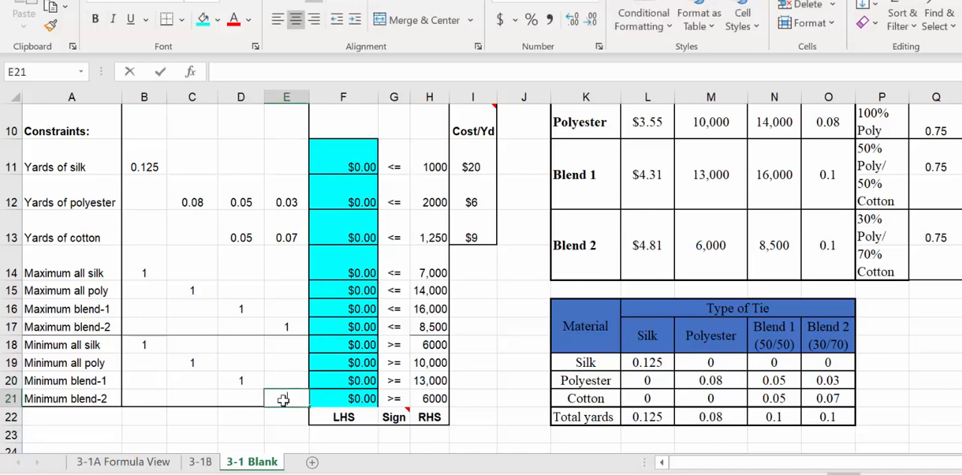
{"action": "type", "text": "1"}
{"action": "key", "text": "Return"}
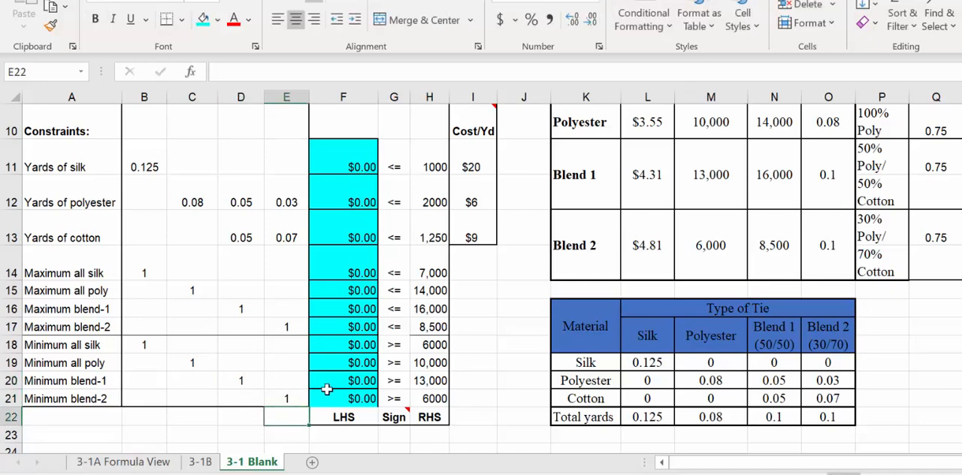
Step: Examine the SUMPRODUCT formula in F20 and the row 20 and row 5 ranges it references
{"action": "double_click", "coordinate": [346, 380]}
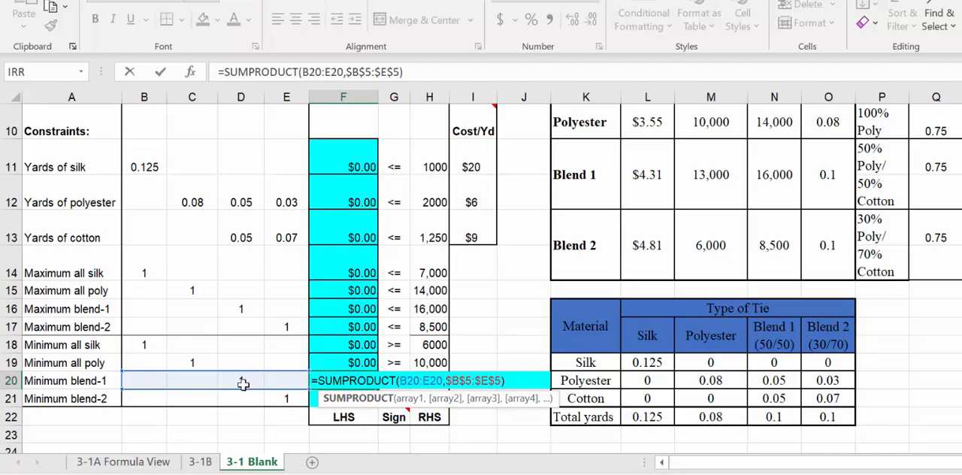
{"action": "scroll", "coordinate": [242, 383], "scroll_direction": "up", "scroll_amount": 3}
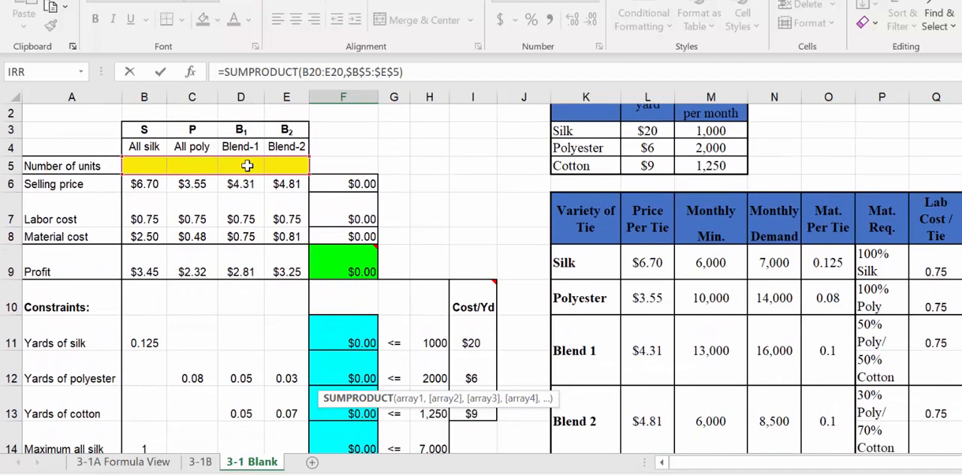
{"action": "scroll", "coordinate": [247, 166], "scroll_direction": "down", "scroll_amount": 3}
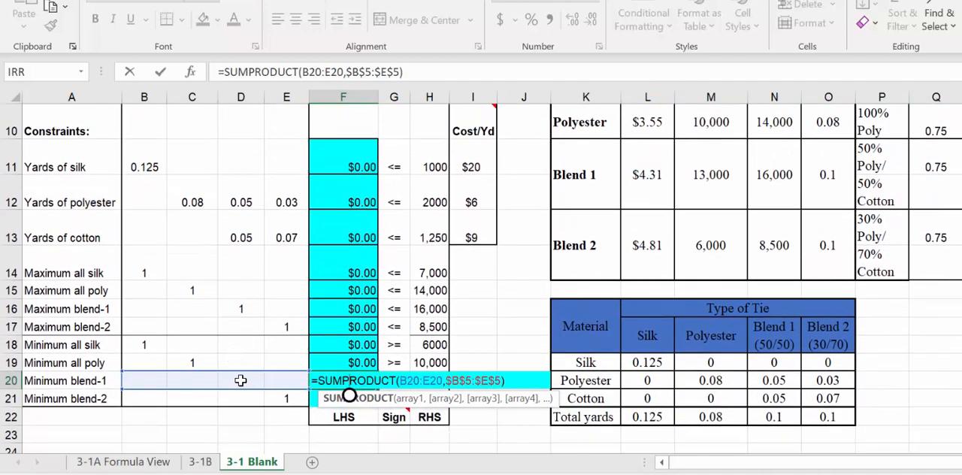
{"action": "key", "text": "ctrl+Return"}
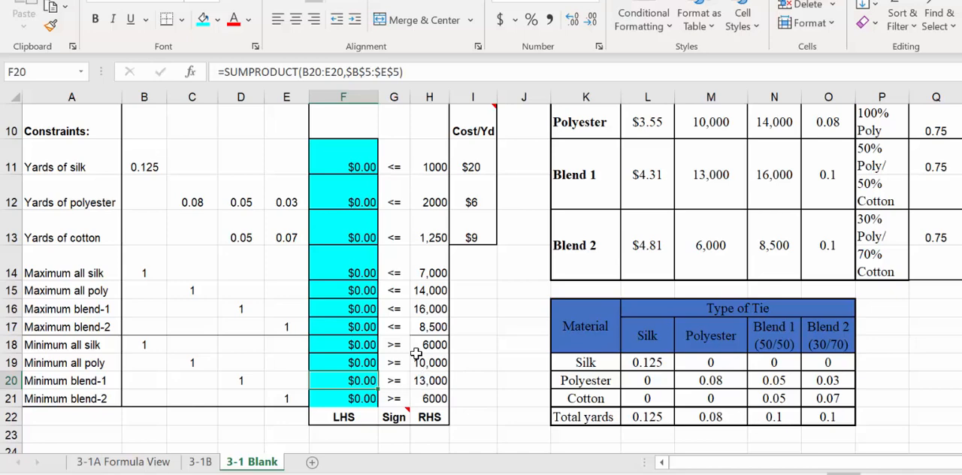
Step: Format the constraint left-hand sides F11:F21 as Number with two decimal places and the 1000 separator
{"action": "left_click", "coordinate": [349, 167]}
{"action": "left_click_drag", "start_coordinate": [349, 167], "coordinate": [348, 398]}
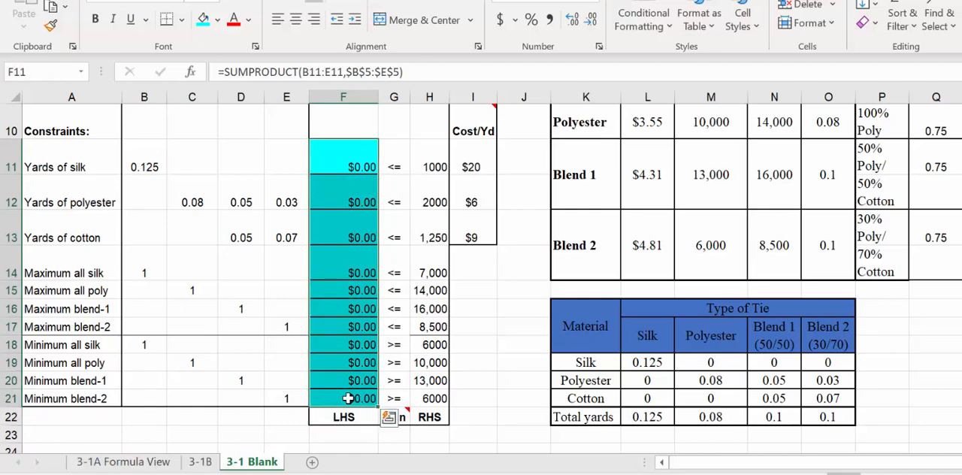
{"action": "right_click", "coordinate": [348, 398]}
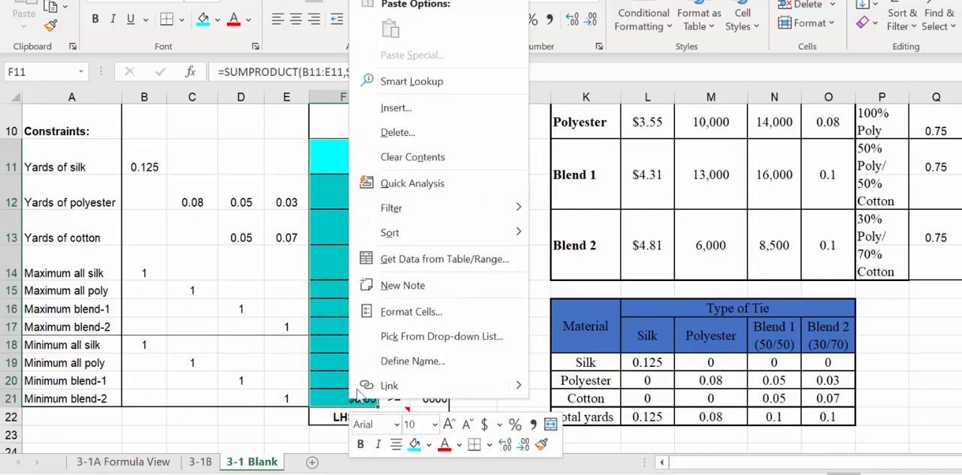
{"action": "left_click", "coordinate": [462, 312]}
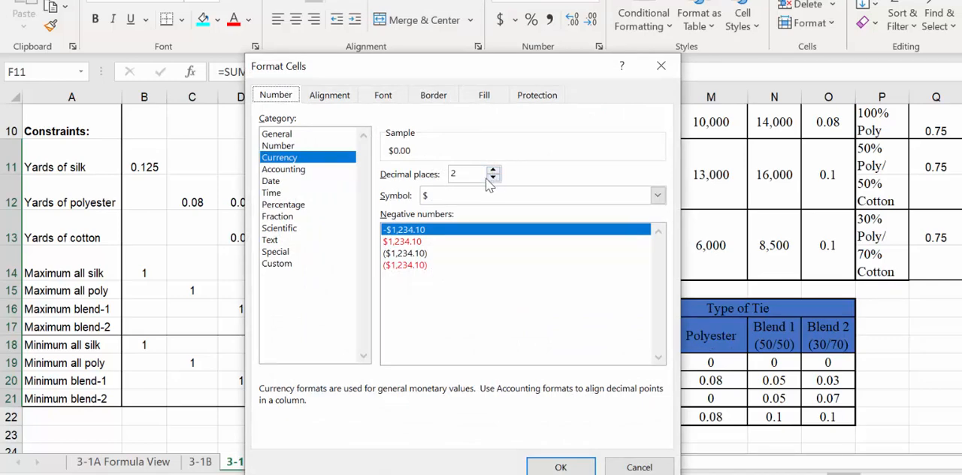
{"action": "left_click", "coordinate": [323, 146]}
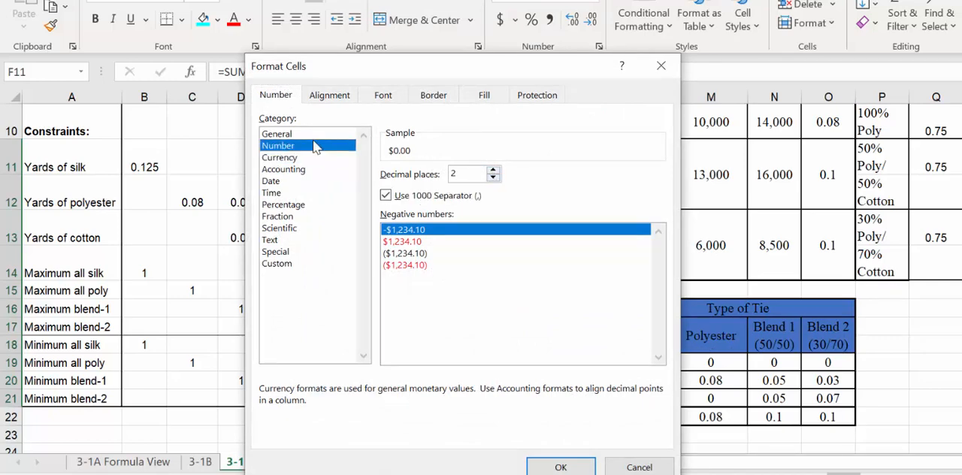
{"action": "left_click", "coordinate": [549, 469]}
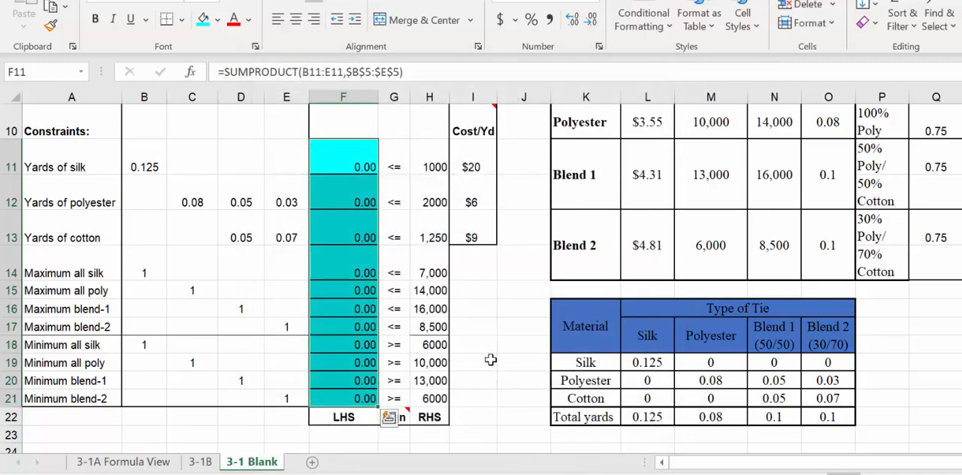
Step: Open Solver and set its objective to the total profit cell F9
{"action": "scroll", "coordinate": [490, 361], "scroll_direction": "up", "scroll_amount": 1}
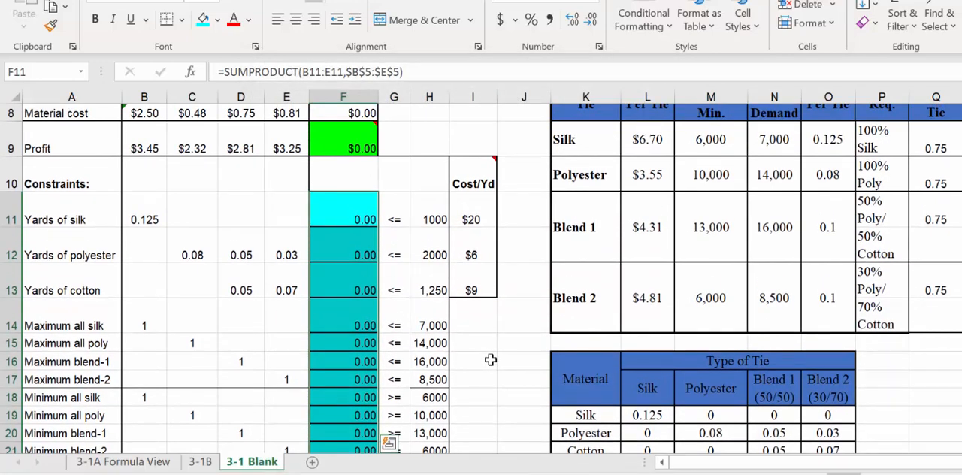
{"action": "scroll", "coordinate": [490, 360], "scroll_direction": "down", "scroll_amount": 1}
{"action": "scroll", "coordinate": [490, 360], "scroll_direction": "up", "scroll_amount": 2}
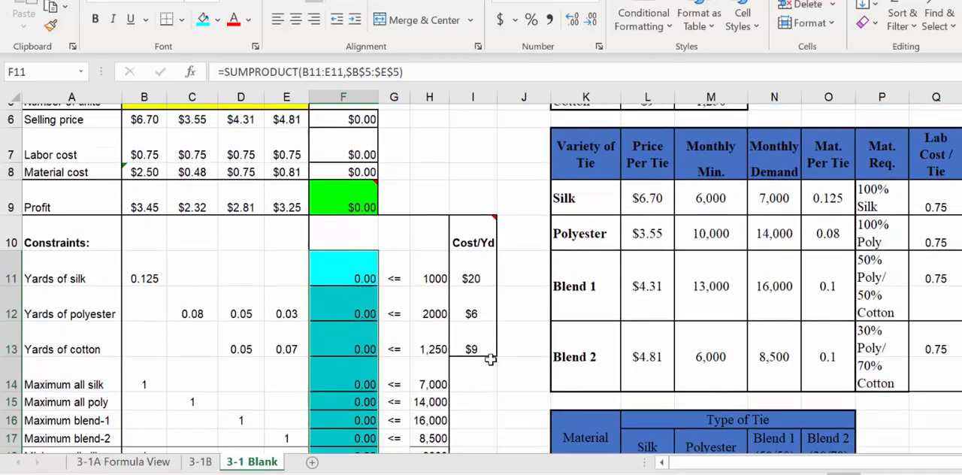
{"action": "scroll", "coordinate": [490, 360], "scroll_direction": "up", "scroll_amount": 2}
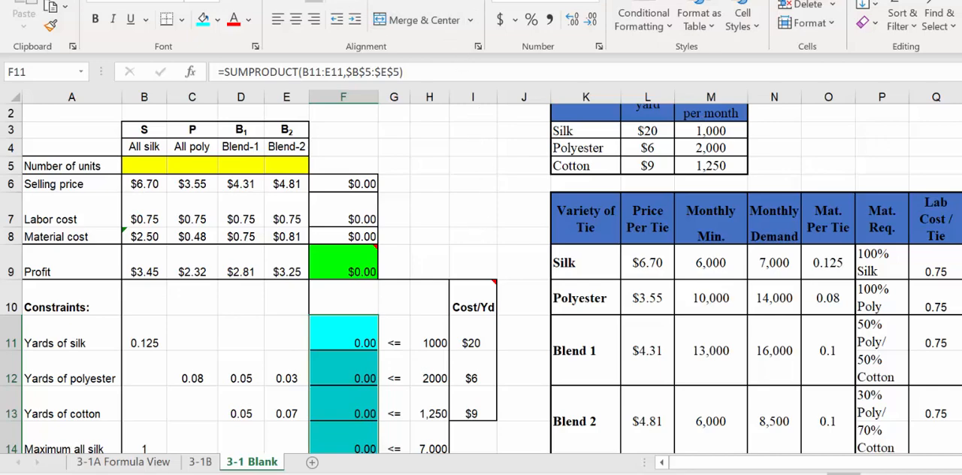
{"action": "left_click", "coordinate": [273, 1]}
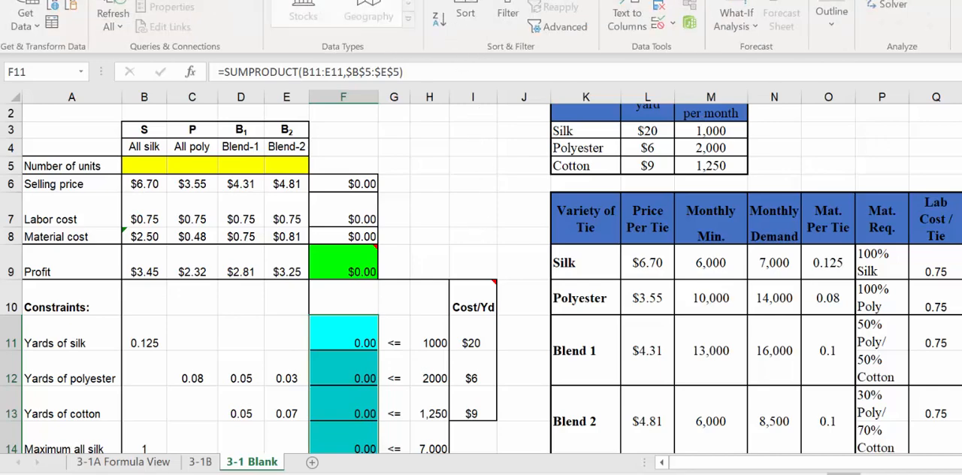
{"action": "left_click", "coordinate": [892, 5]}
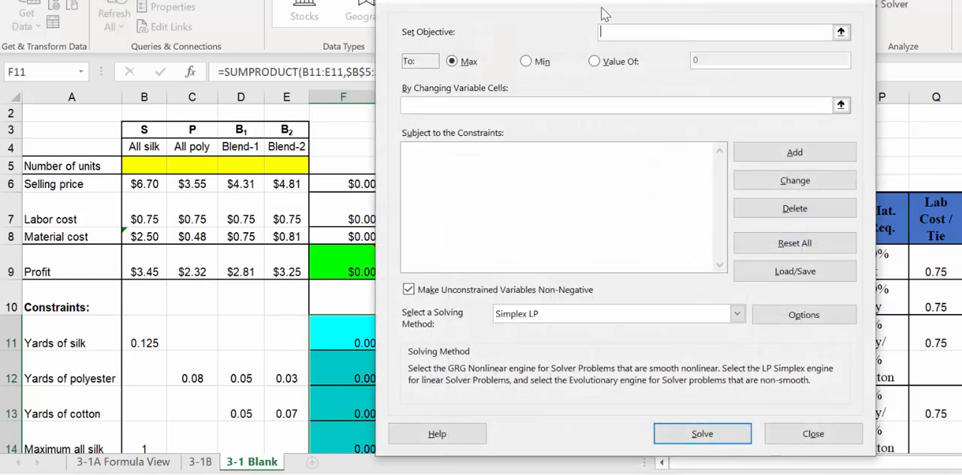
{"action": "left_click_drag", "start_coordinate": [609, 4], "coordinate": [654, 17]}
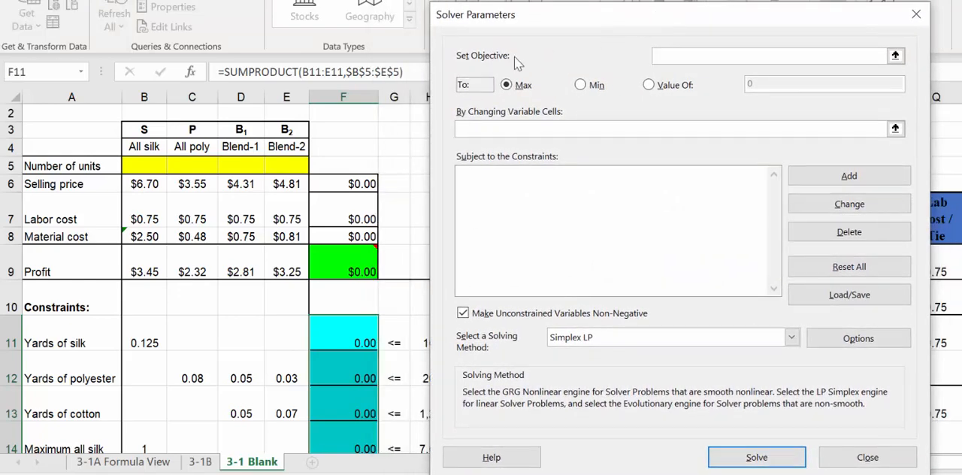
{"action": "left_click", "coordinate": [363, 256]}
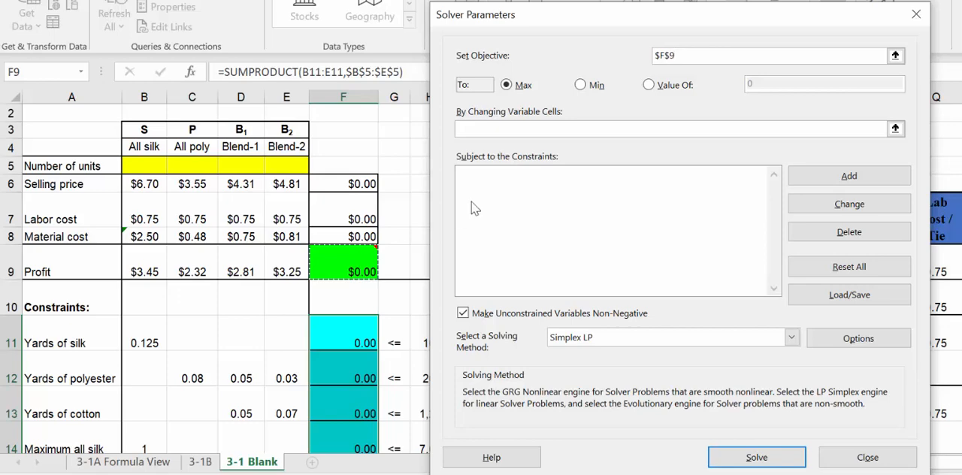
Step: Set the Solver's changing variable cells to the Number of units range B5:E5
{"action": "left_click", "coordinate": [508, 125]}
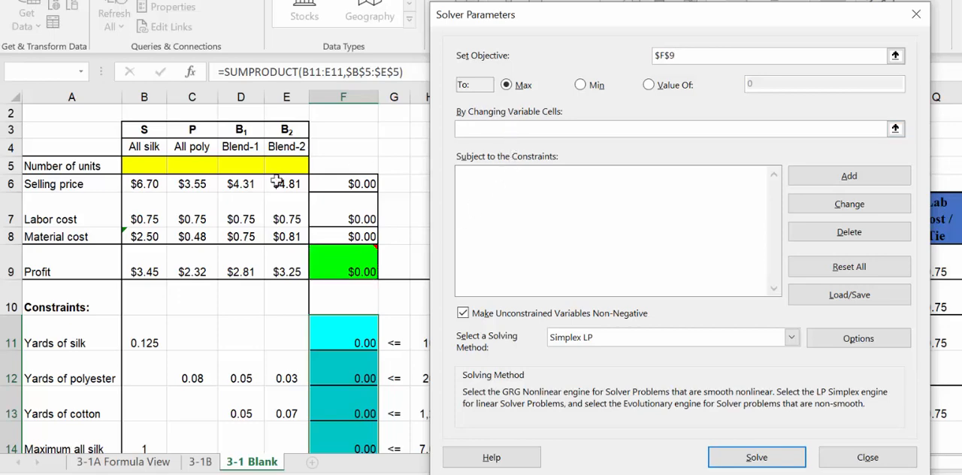
{"action": "left_click_drag", "start_coordinate": [148, 166], "coordinate": [280, 168]}
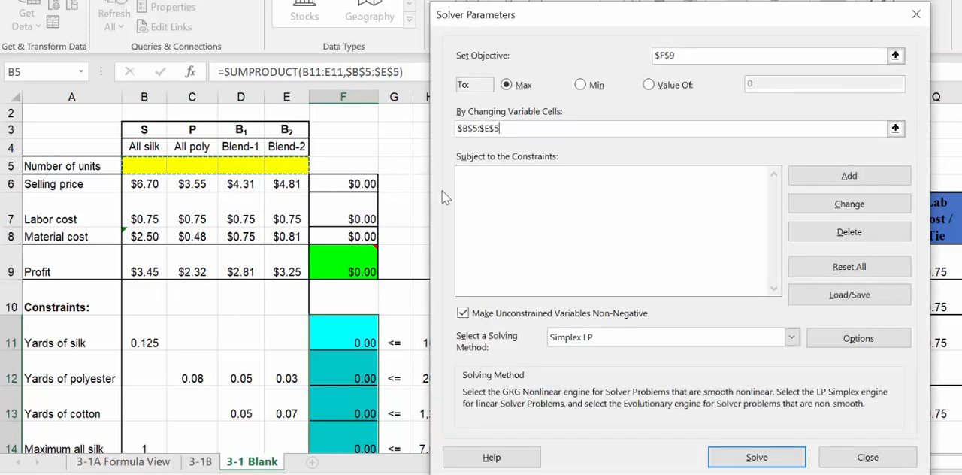
{"action": "left_click", "coordinate": [731, 189]}
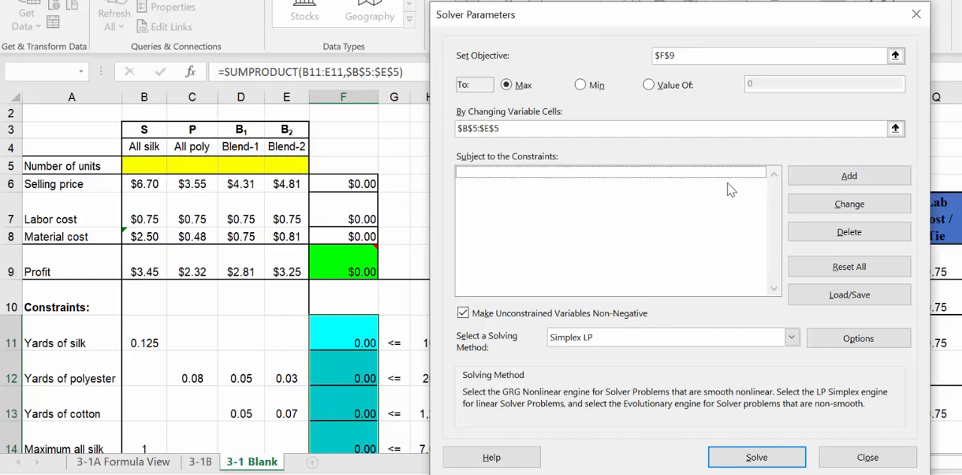
Step: Add a Solver constraint requiring F11:F17 to be less than or equal to the limits in H11:H17
{"action": "left_click", "coordinate": [839, 180]}
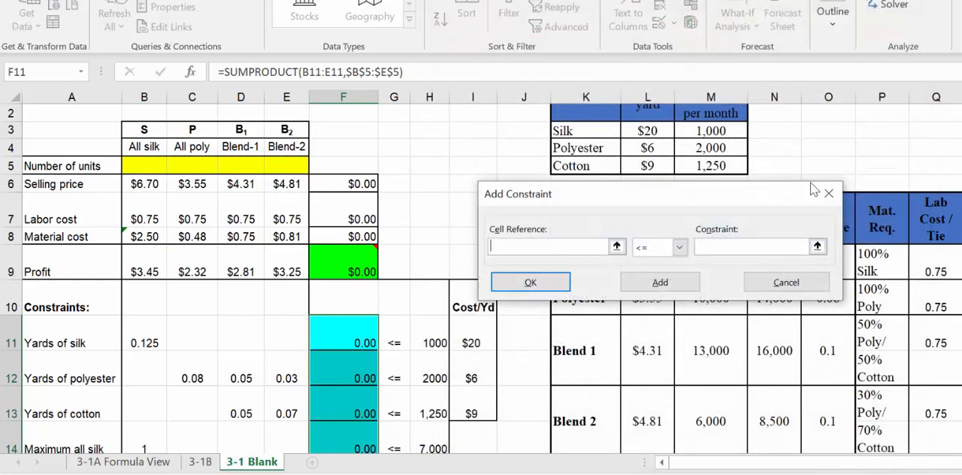
{"action": "scroll", "coordinate": [425, 224], "scroll_direction": "down", "scroll_amount": 3}
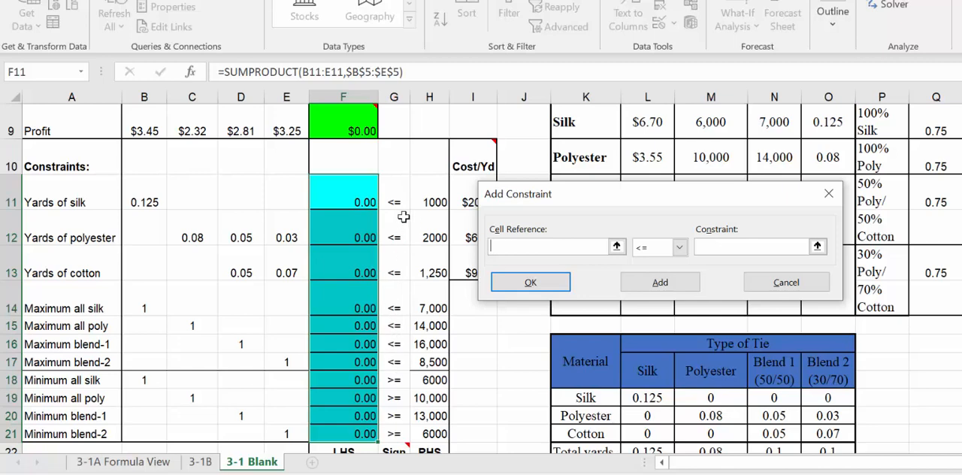
{"action": "left_click_drag", "start_coordinate": [353, 195], "coordinate": [354, 361]}
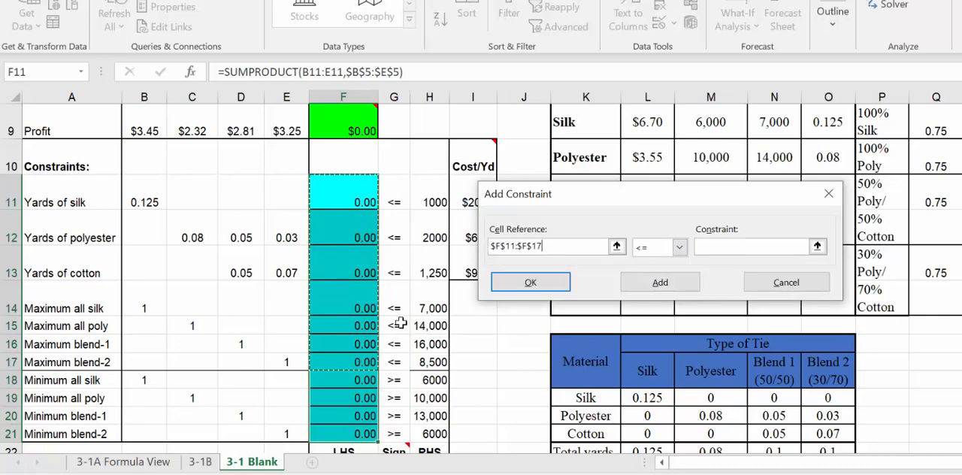
{"action": "left_click", "coordinate": [721, 245]}
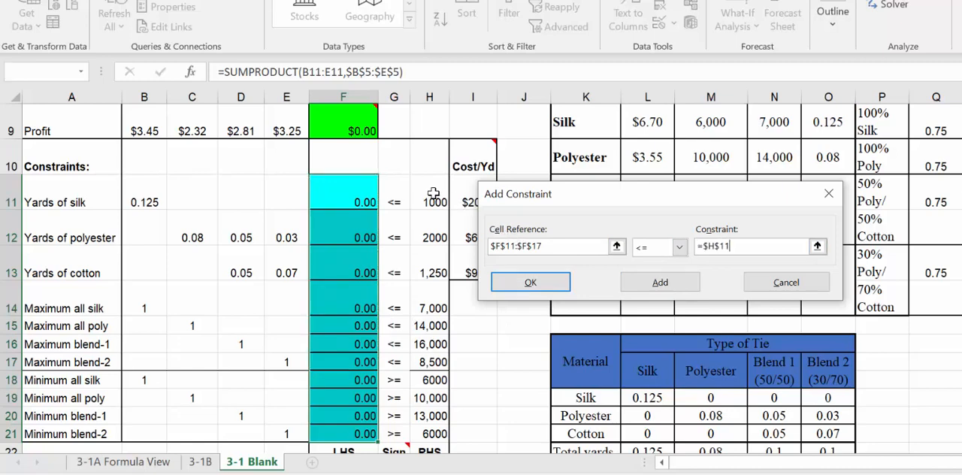
{"action": "left_click_drag", "start_coordinate": [434, 194], "coordinate": [436, 361]}
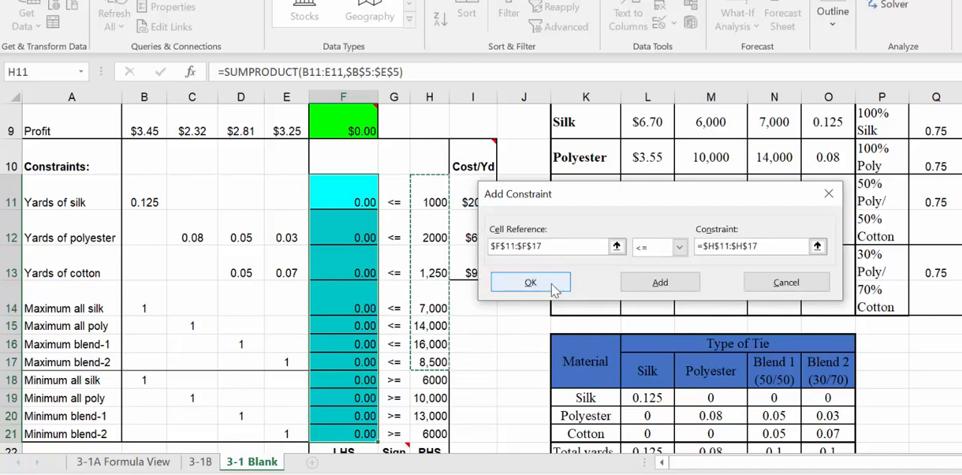
{"action": "left_click", "coordinate": [637, 289]}
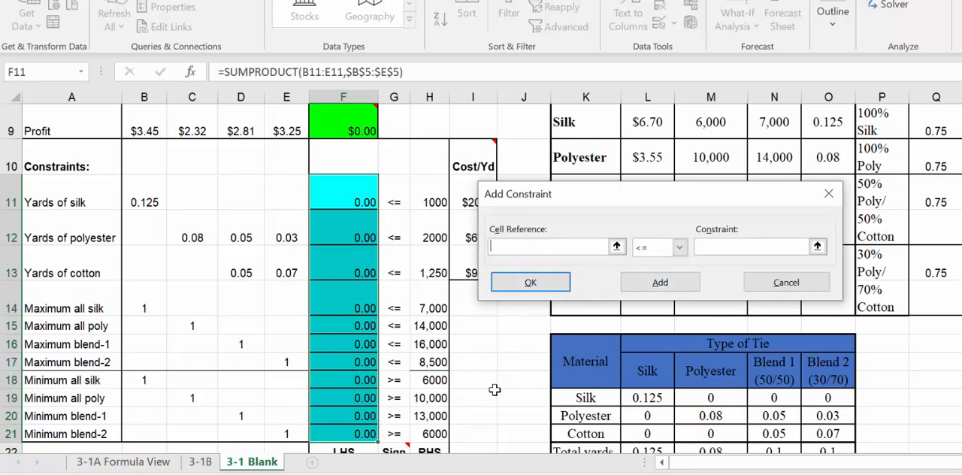
Step: Add a second Solver constraint requiring F18:F21 to be greater than or equal to H18:H21, and finish adding constraints
{"action": "scroll", "coordinate": [494, 389], "scroll_direction": "down", "scroll_amount": 1}
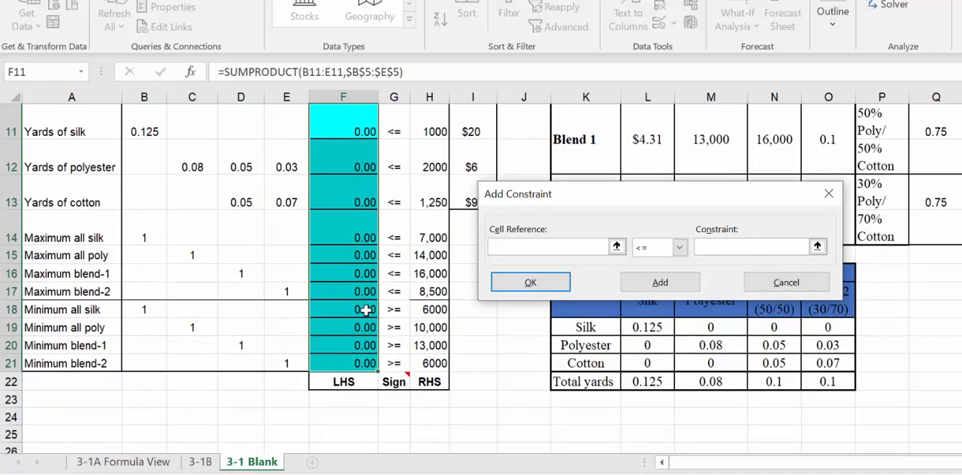
{"action": "left_click_drag", "start_coordinate": [366, 310], "coordinate": [363, 360]}
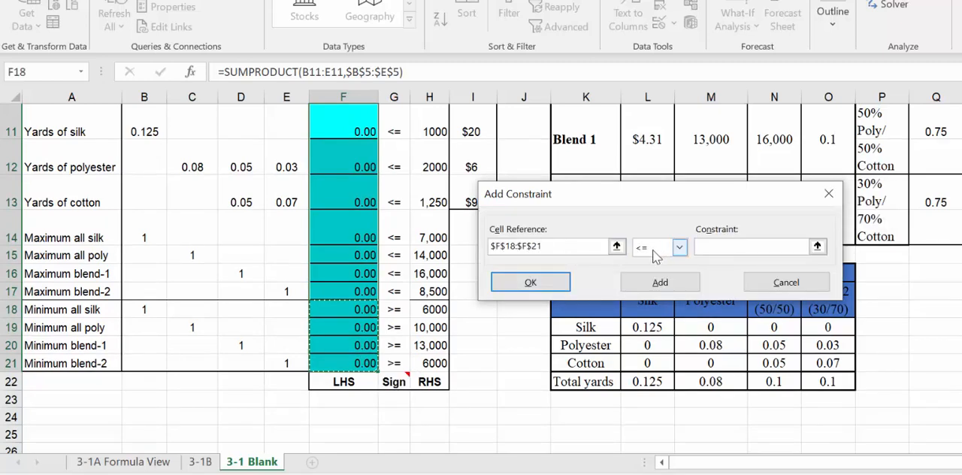
{"action": "left_click", "coordinate": [680, 248]}
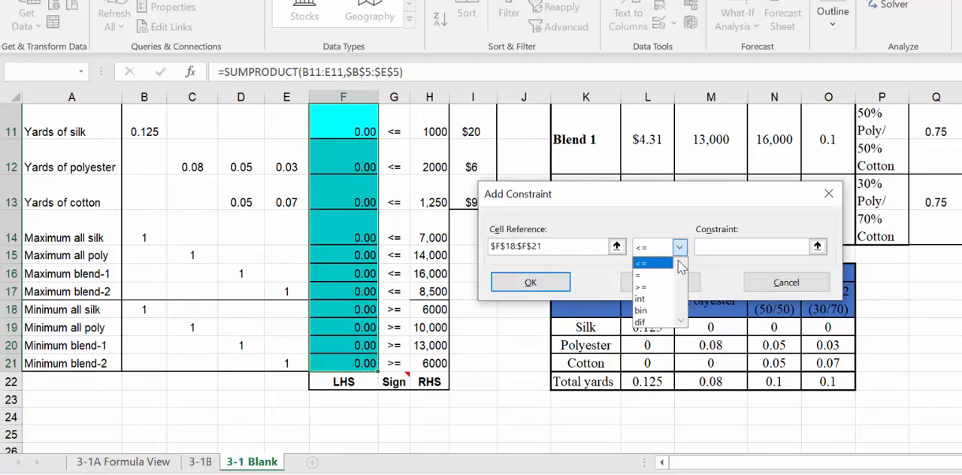
{"action": "left_click", "coordinate": [667, 289]}
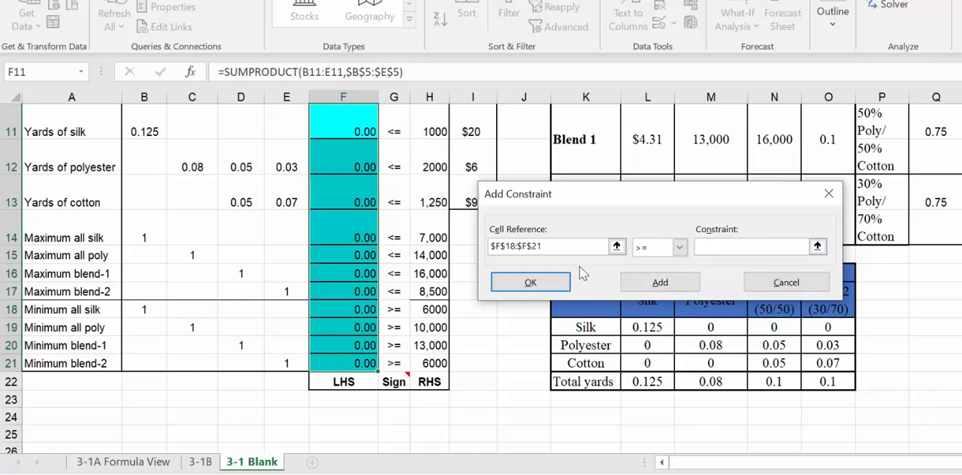
{"action": "left_click_drag", "start_coordinate": [443, 308], "coordinate": [441, 362]}
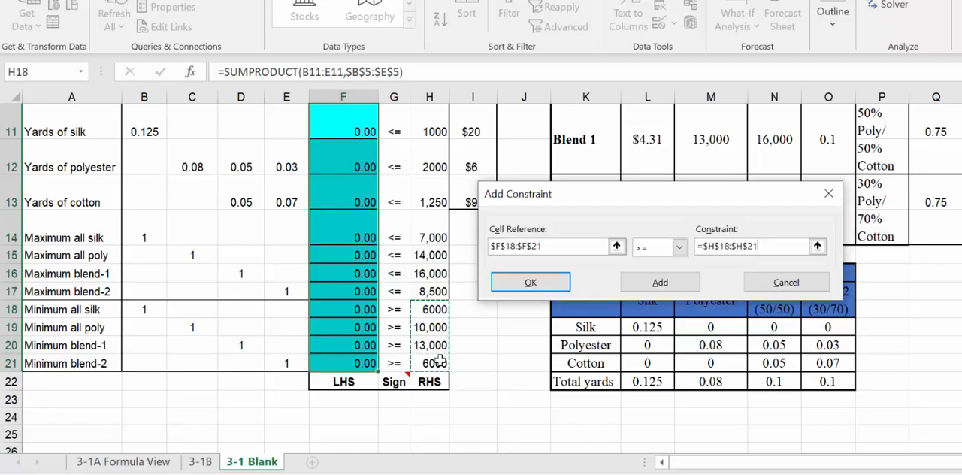
{"action": "left_click", "coordinate": [530, 283]}
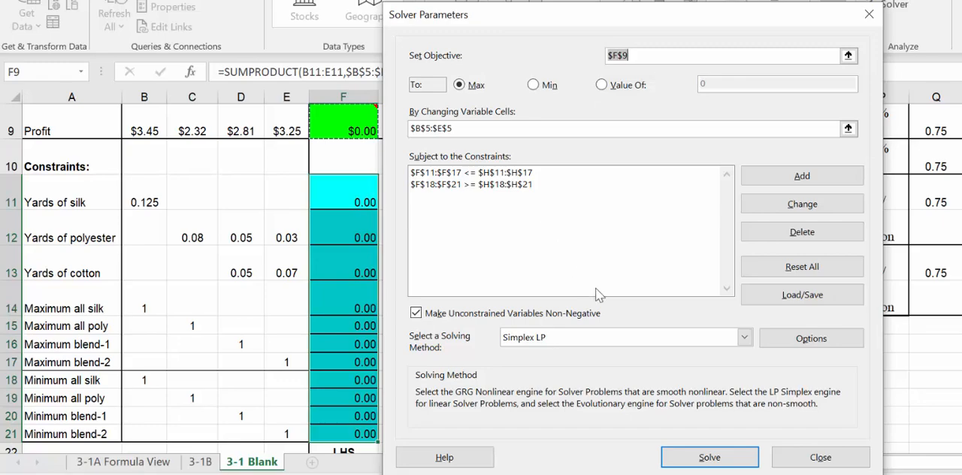
Step: Solve the model with Simplex LP and keep the Solver solution
{"action": "left_click", "coordinate": [690, 460]}
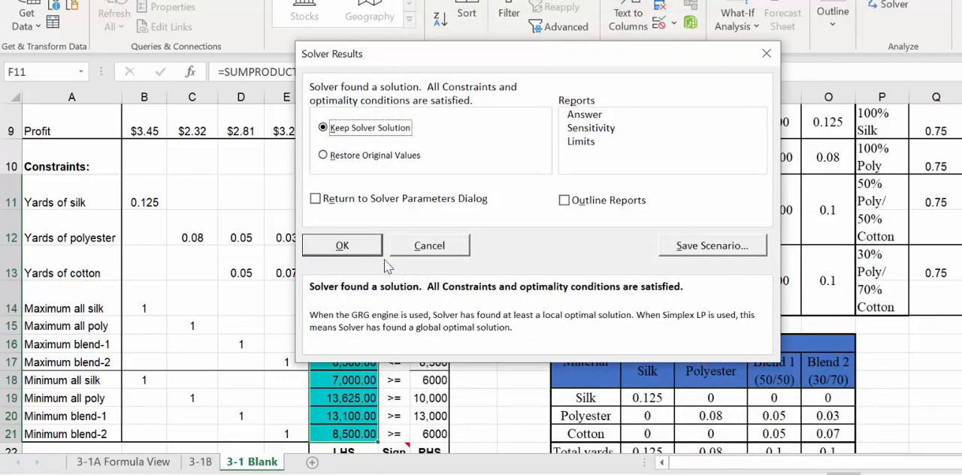
{"action": "left_click", "coordinate": [369, 256]}
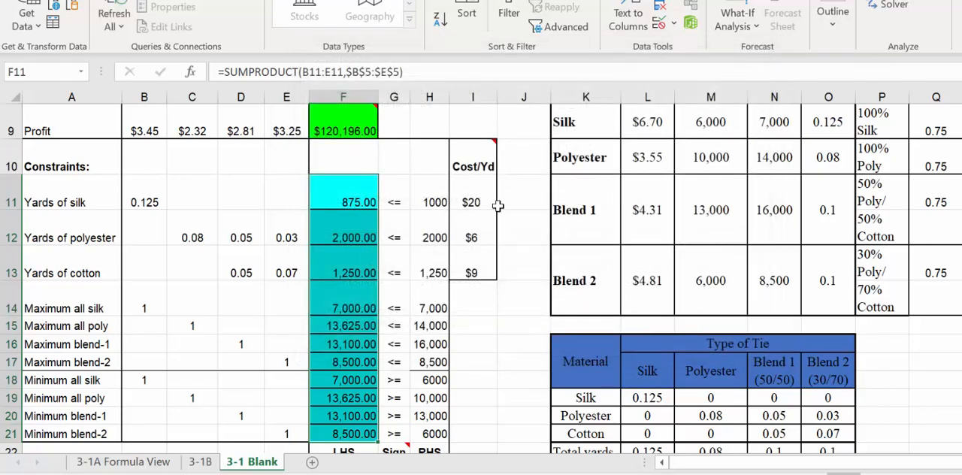
{"action": "scroll", "coordinate": [472, 155], "scroll_direction": "up", "scroll_amount": 2}
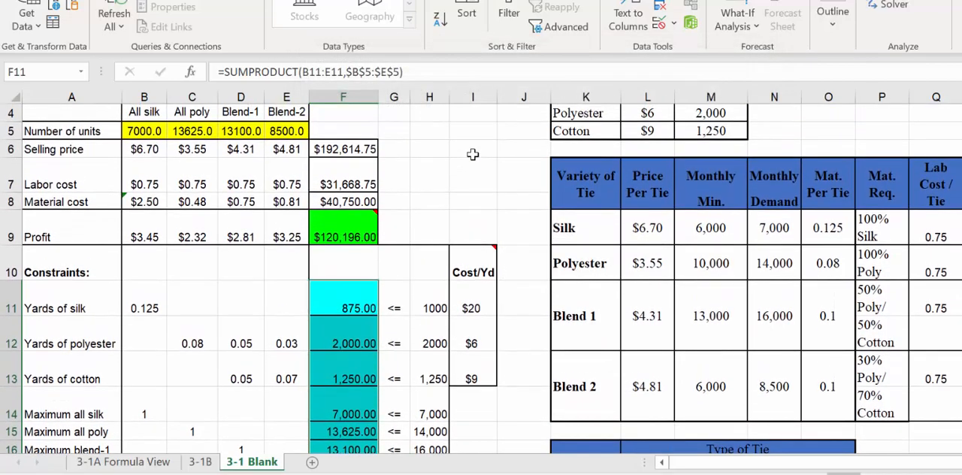
Step: Compare the total profit and number of units on the 3-1 Blank sheet with the completed 3-1B sheet
{"action": "mouse_move", "coordinate": [346, 239]}
{"action": "left_click", "coordinate": [200, 463]}
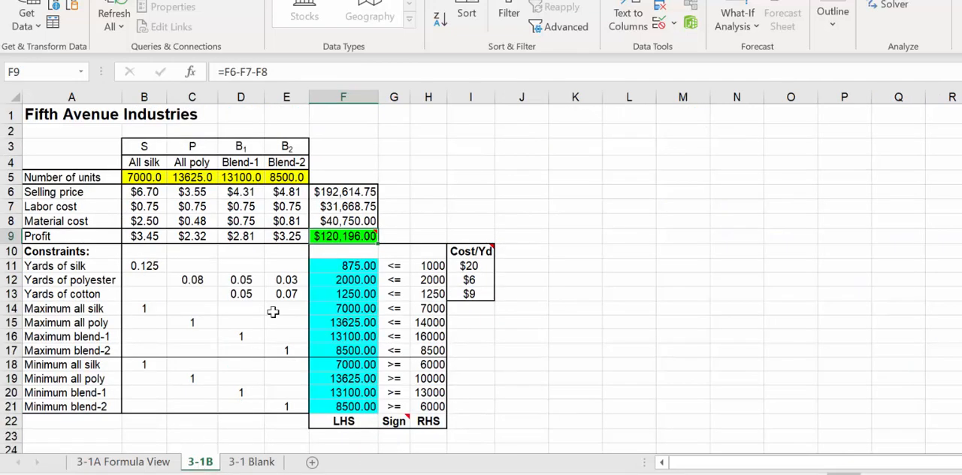
{"action": "left_click", "coordinate": [258, 464]}
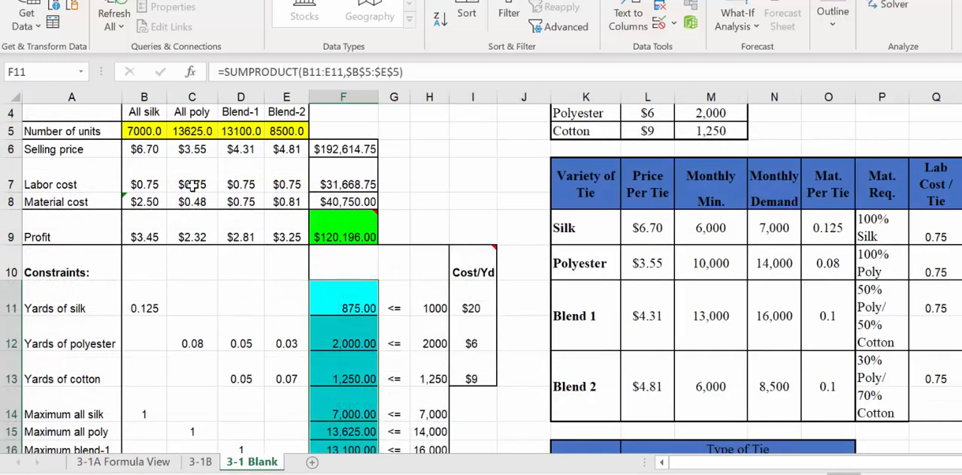
{"action": "scroll", "coordinate": [191, 184], "scroll_direction": "up", "scroll_amount": 1}
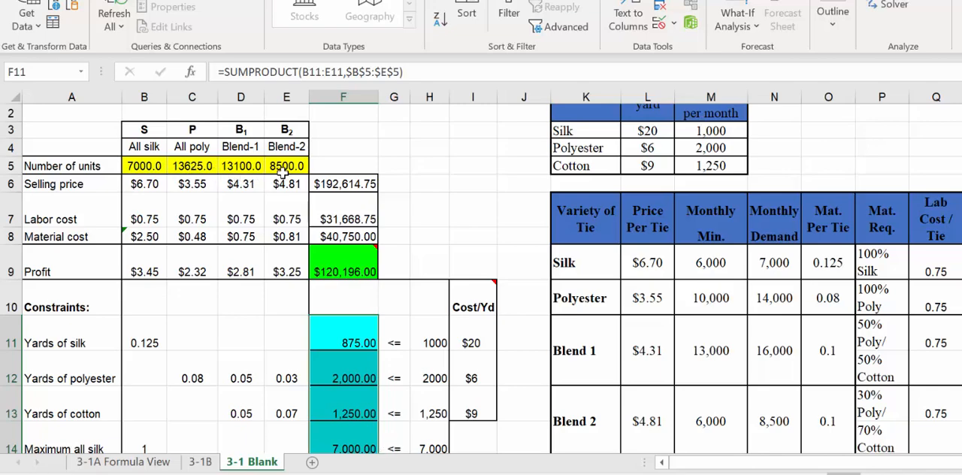
Step: Compare the yards of silk, polyester and cotton used in F11:F13 with the available yards in H11:H13
{"action": "scroll", "coordinate": [435, 299], "scroll_direction": "down", "scroll_amount": 2}
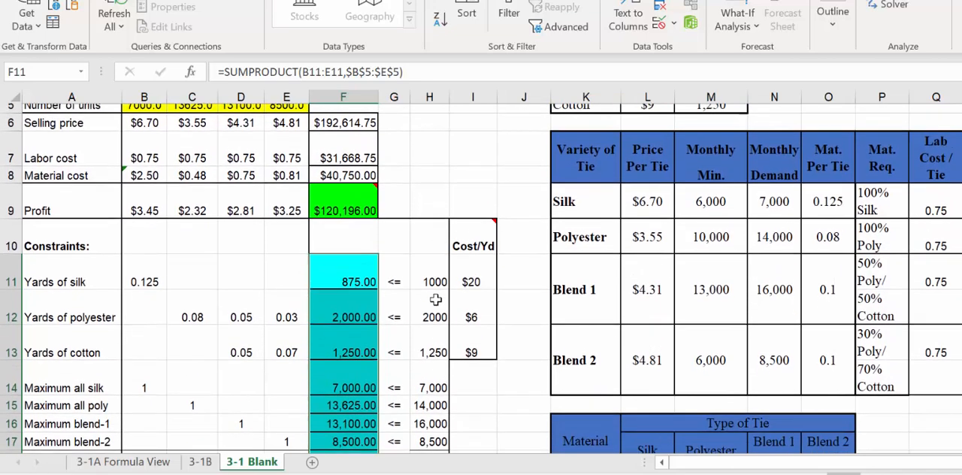
{"action": "left_click", "coordinate": [347, 266]}
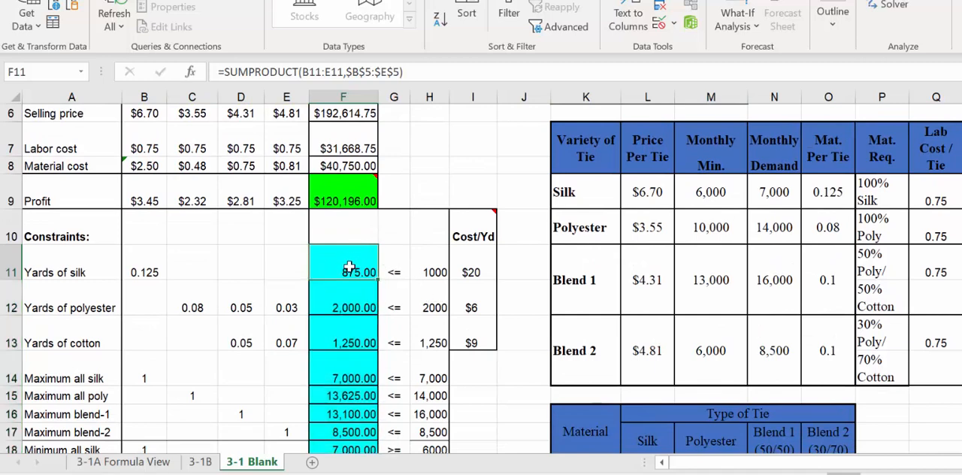
{"action": "left_click", "coordinate": [430, 276]}
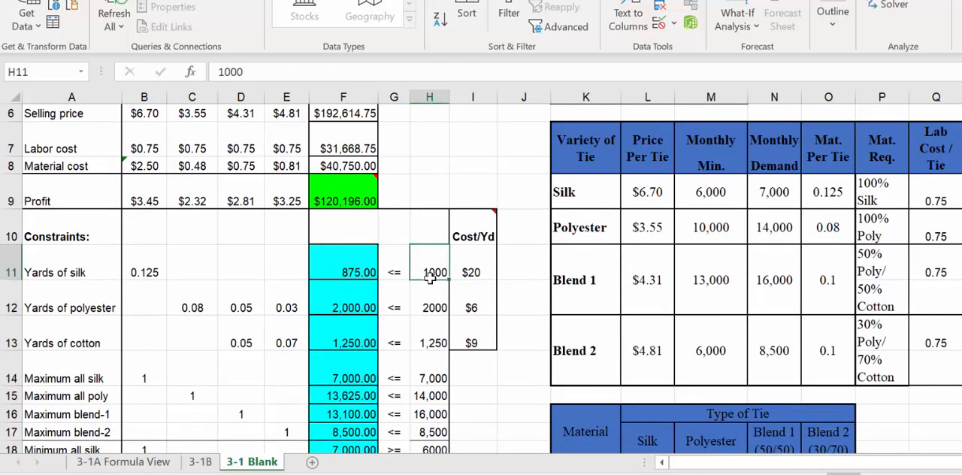
{"action": "left_click", "coordinate": [355, 308]}
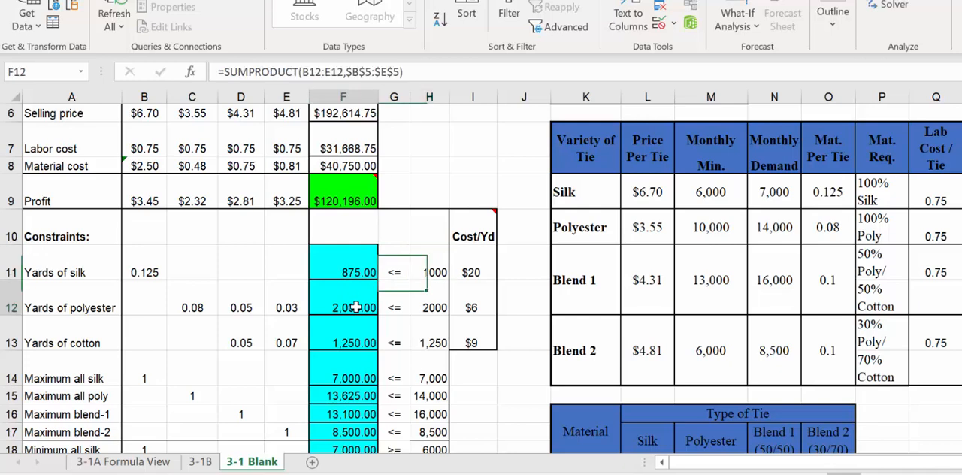
{"action": "left_click", "coordinate": [433, 304]}
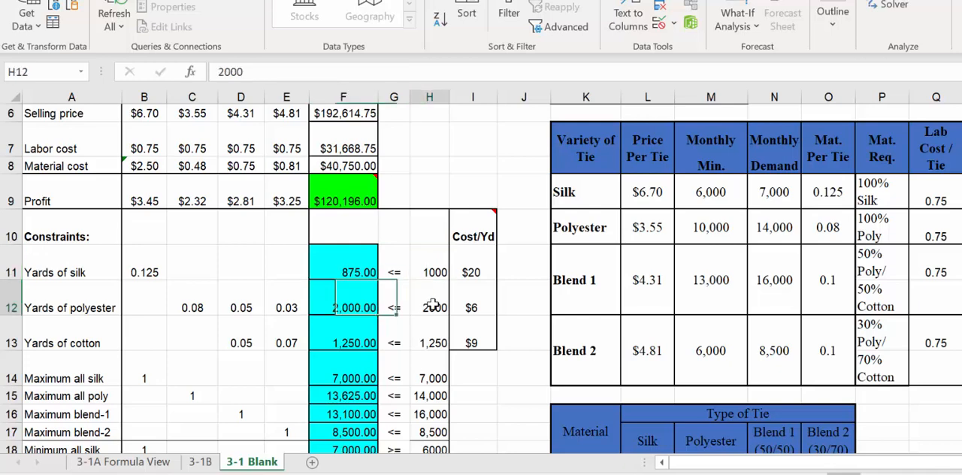
{"action": "left_click", "coordinate": [345, 345]}
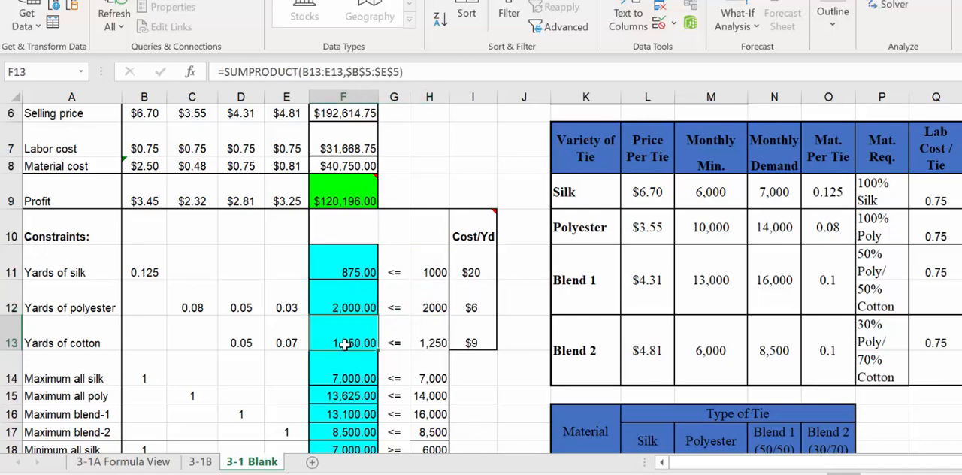
{"action": "left_click", "coordinate": [433, 334]}
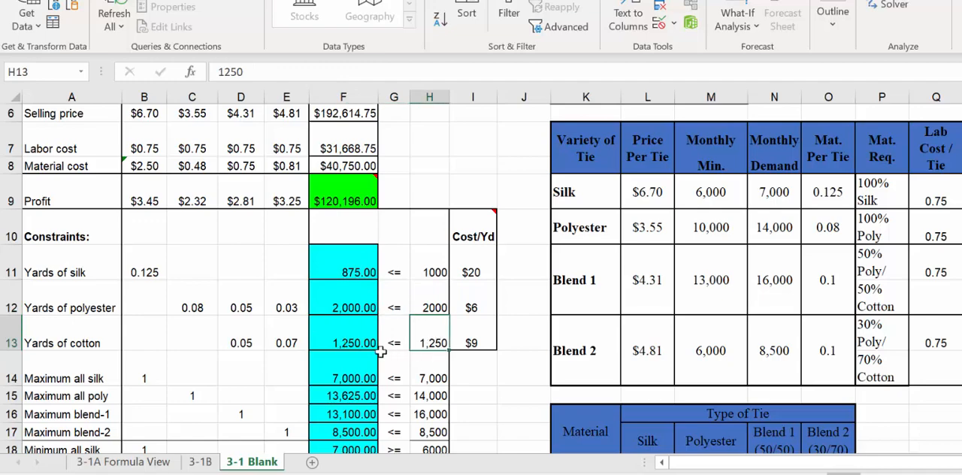
Step: Compare the production of all silk, all poly and blend-1 in F14:F16 with the maximum limits in H14:H16
{"action": "scroll", "coordinate": [382, 352], "scroll_direction": "down", "scroll_amount": 1}
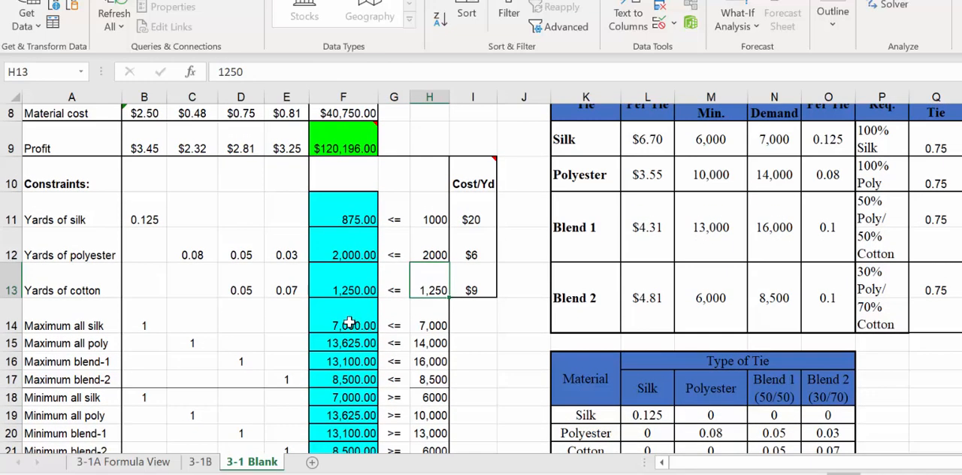
{"action": "left_click", "coordinate": [349, 324]}
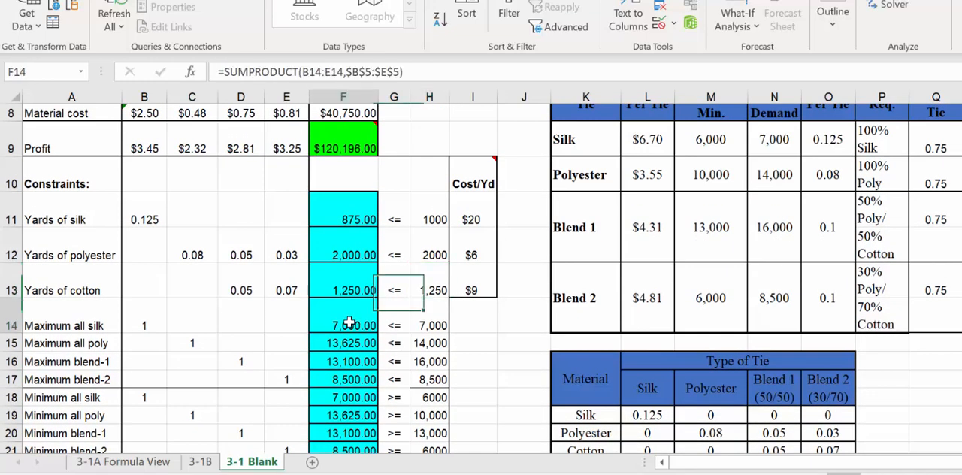
{"action": "left_click", "coordinate": [434, 325]}
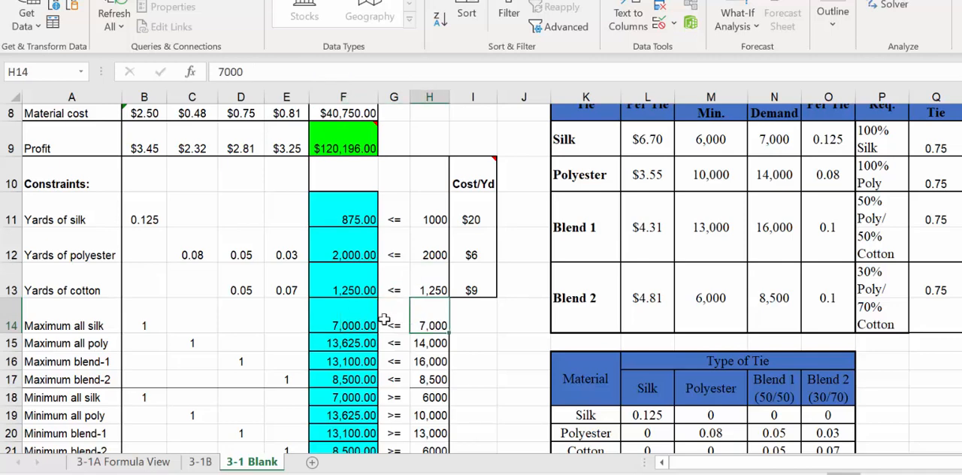
{"action": "left_click", "coordinate": [352, 324]}
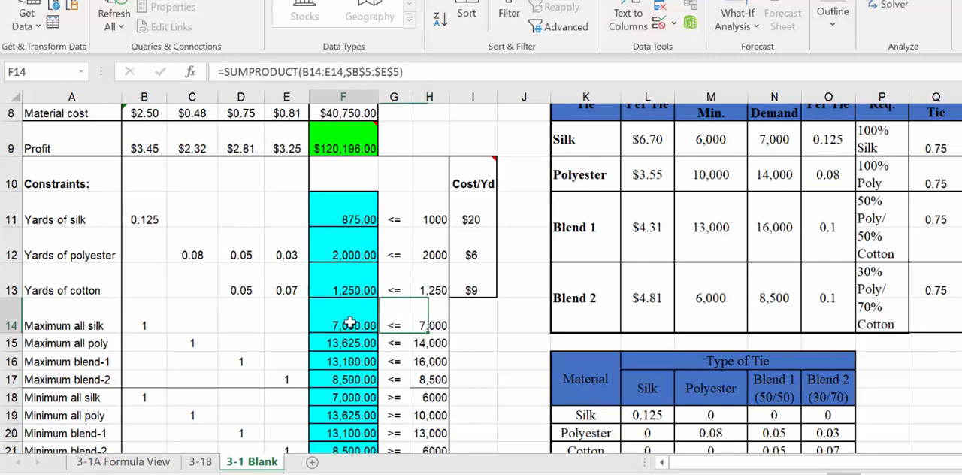
{"action": "left_click", "coordinate": [430, 346]}
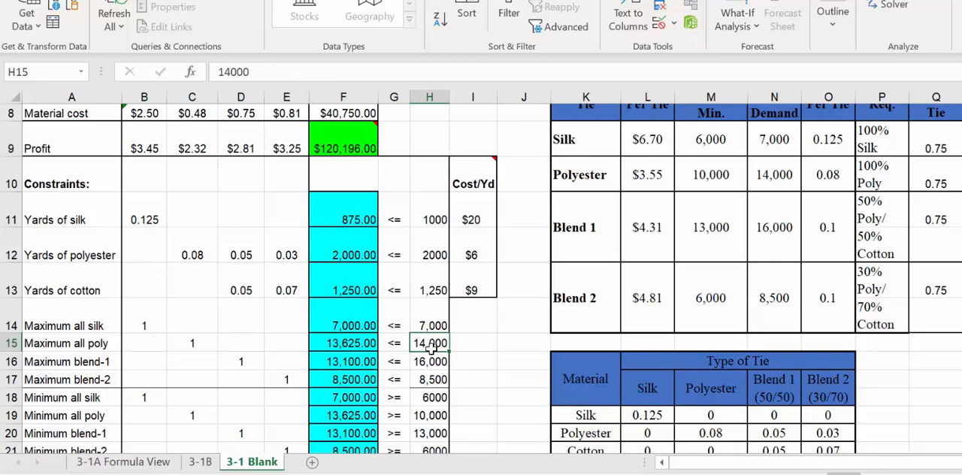
{"action": "left_click", "coordinate": [353, 354]}
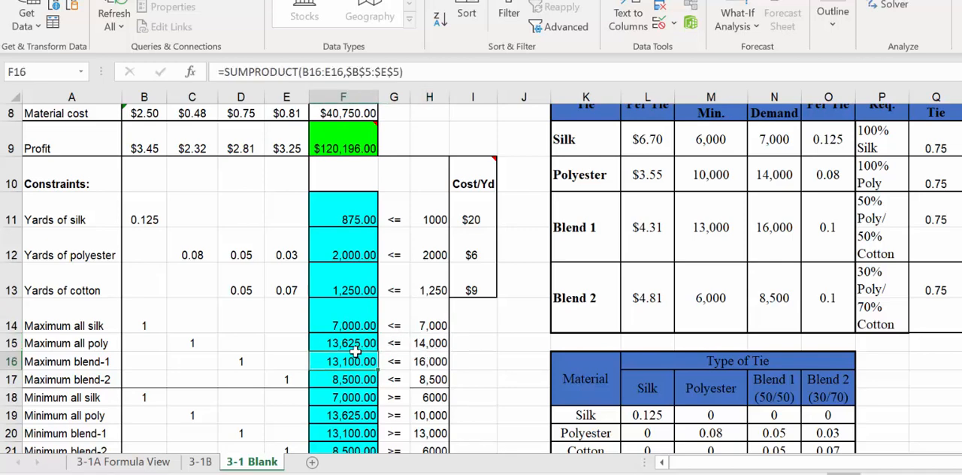
{"action": "left_click", "coordinate": [354, 347]}
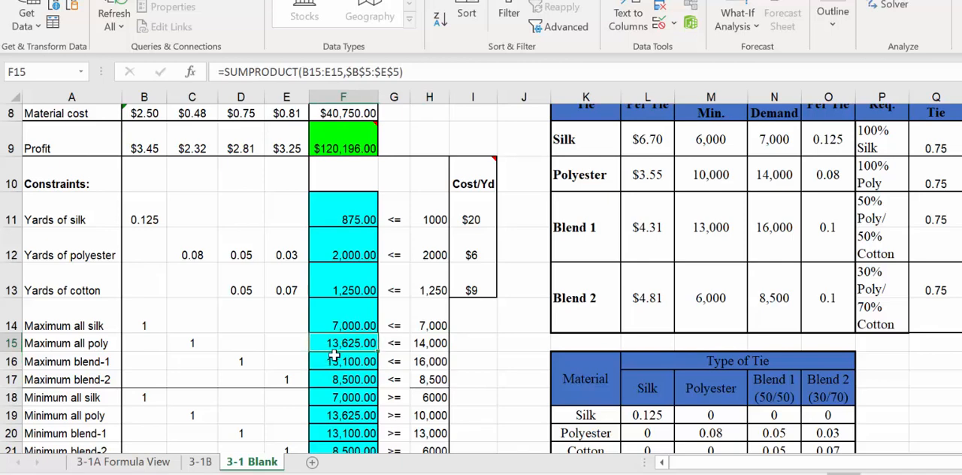
{"action": "left_click", "coordinate": [418, 361]}
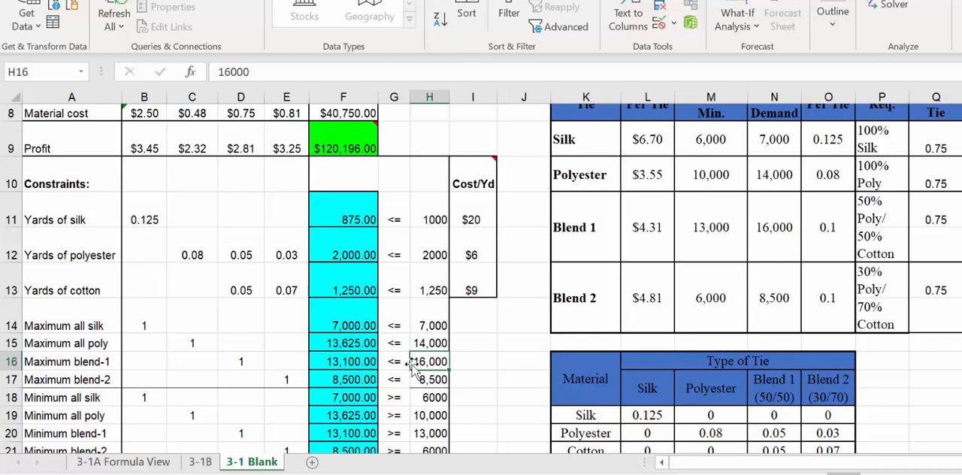
{"action": "left_click", "coordinate": [359, 343]}
{"action": "left_click", "coordinate": [430, 343]}
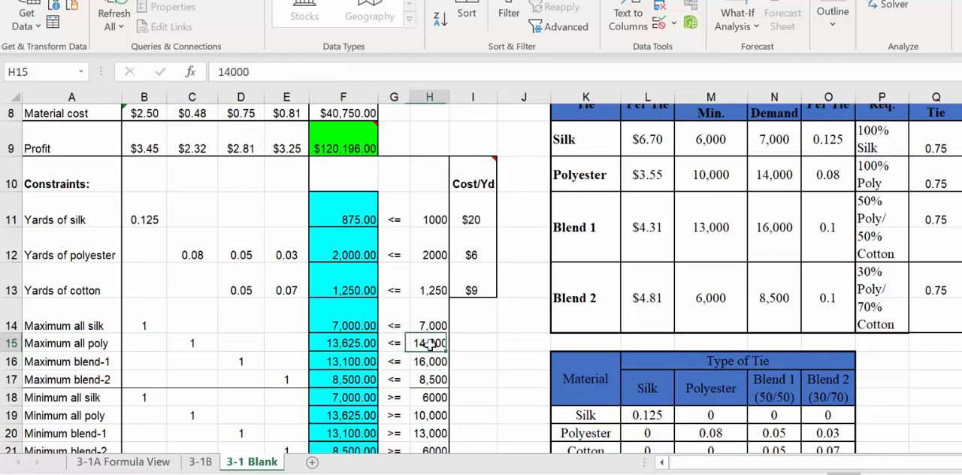
{"action": "left_click", "coordinate": [351, 362]}
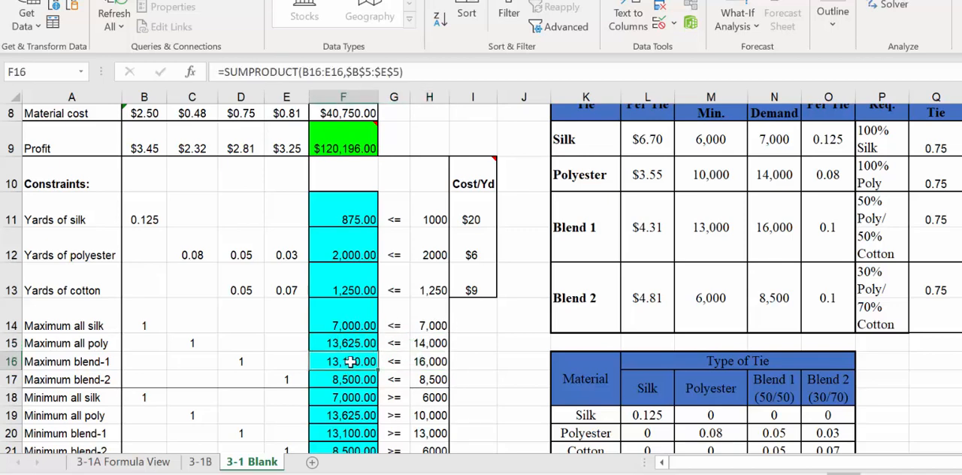
{"action": "left_click", "coordinate": [415, 358]}
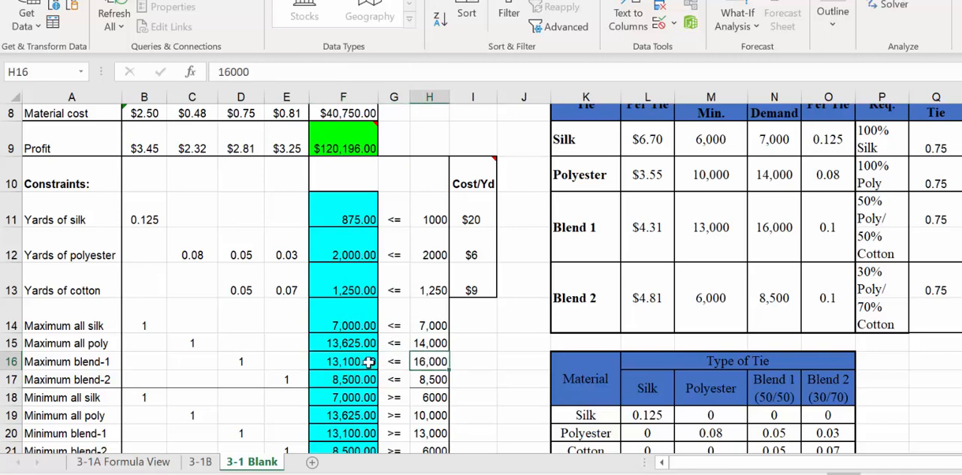
{"action": "left_click", "coordinate": [431, 326]}
{"action": "left_click", "coordinate": [432, 342]}
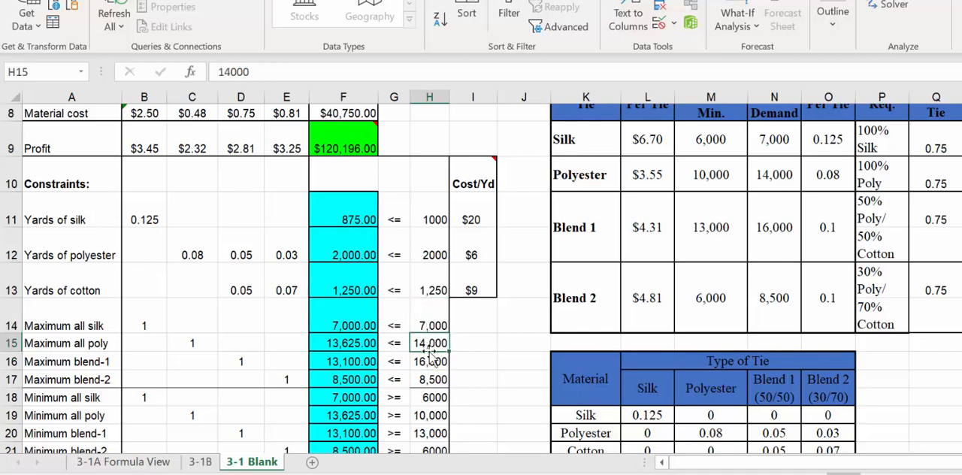
{"action": "left_click", "coordinate": [429, 361]}
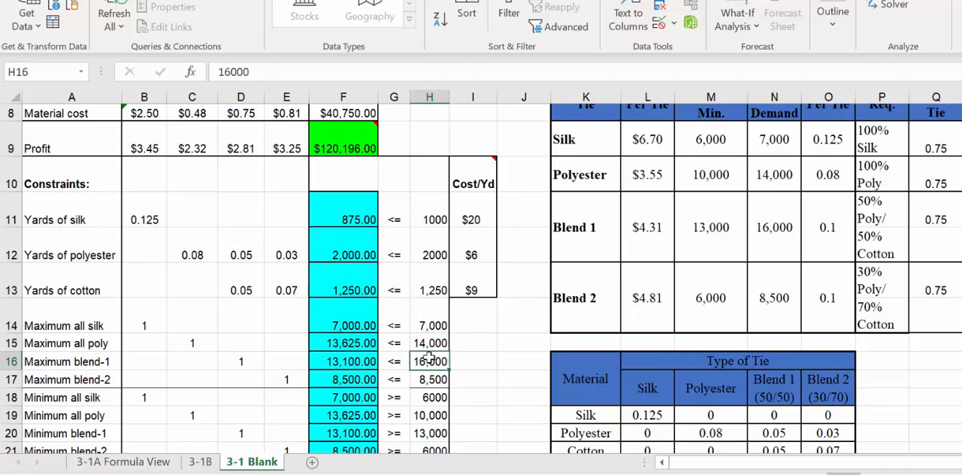